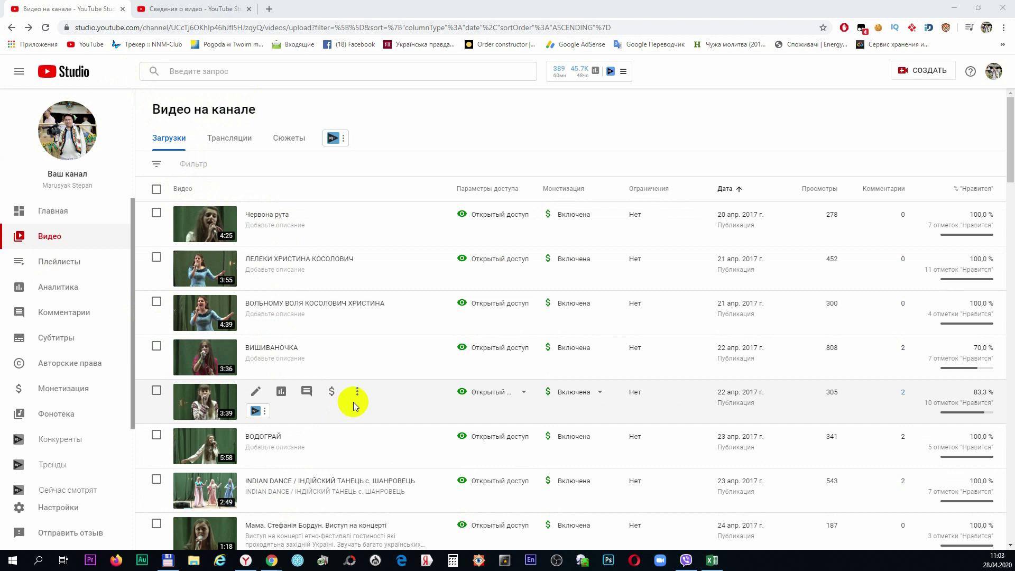
Select Червона рута, ЛЕЛЕКИ, ВОЛЬНОМУ ВОЛЯ, ВИШИВАНОЧКА, the 22 April 3:39 video and ВОДОГРАЙ
scroll(353, 406, "down", 2)
scroll(353, 406, "down", 2)
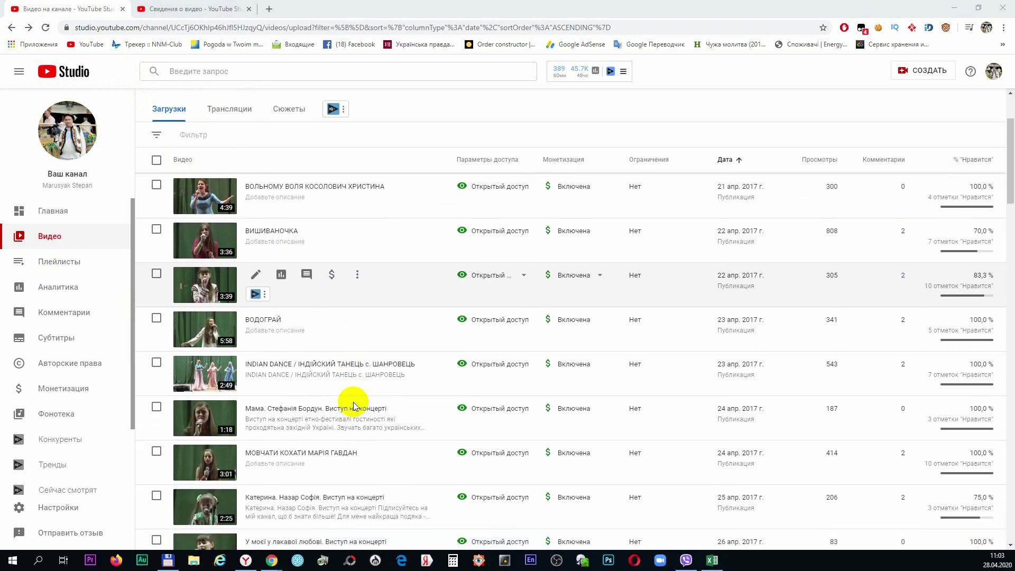
scroll(353, 406, "down", 2)
scroll(353, 406, "down", 2)
scroll(353, 406, "down", 3)
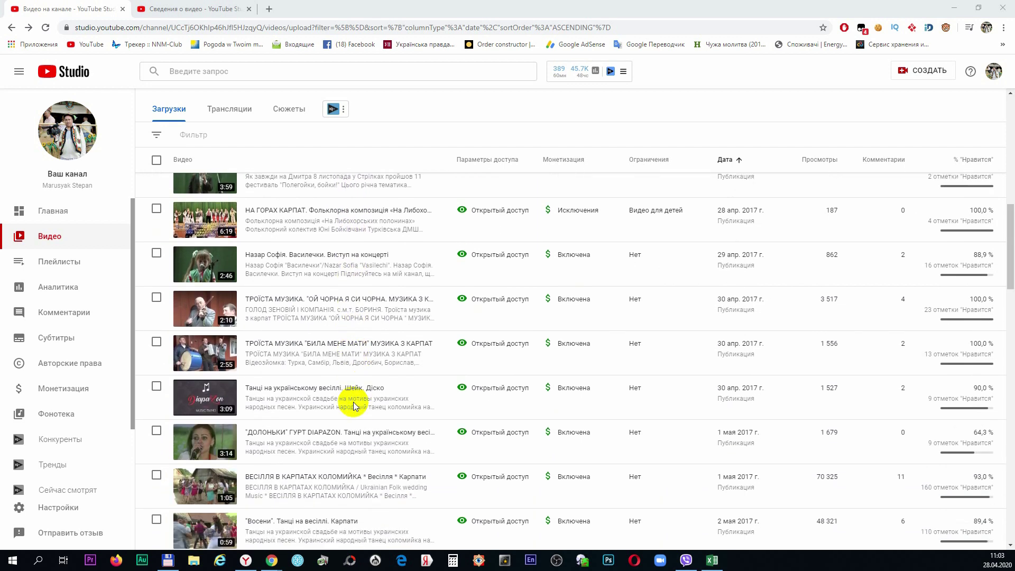
scroll(353, 406, "down", 3)
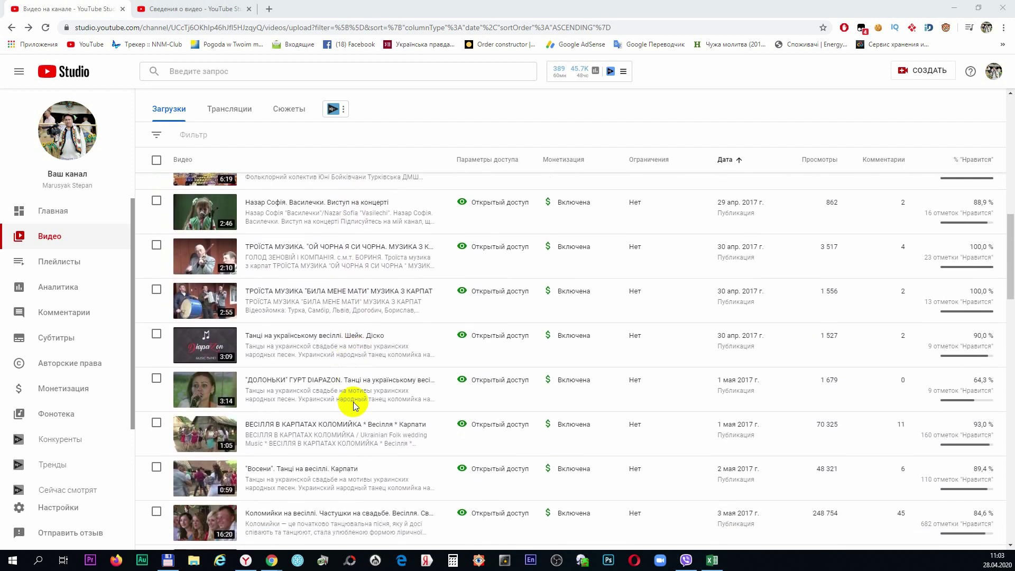
scroll(353, 404, "down", 5)
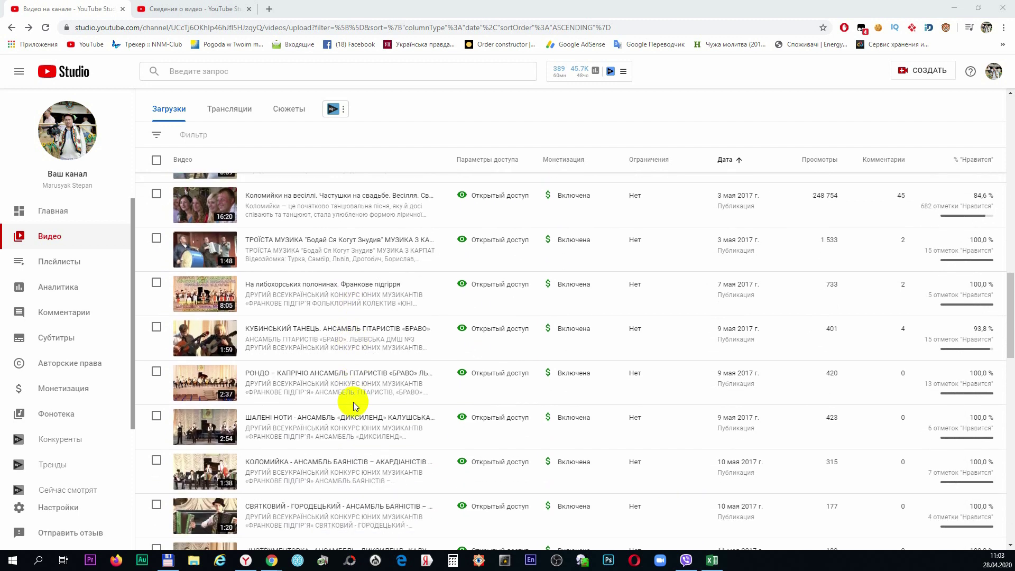
scroll(353, 406, "down", 2)
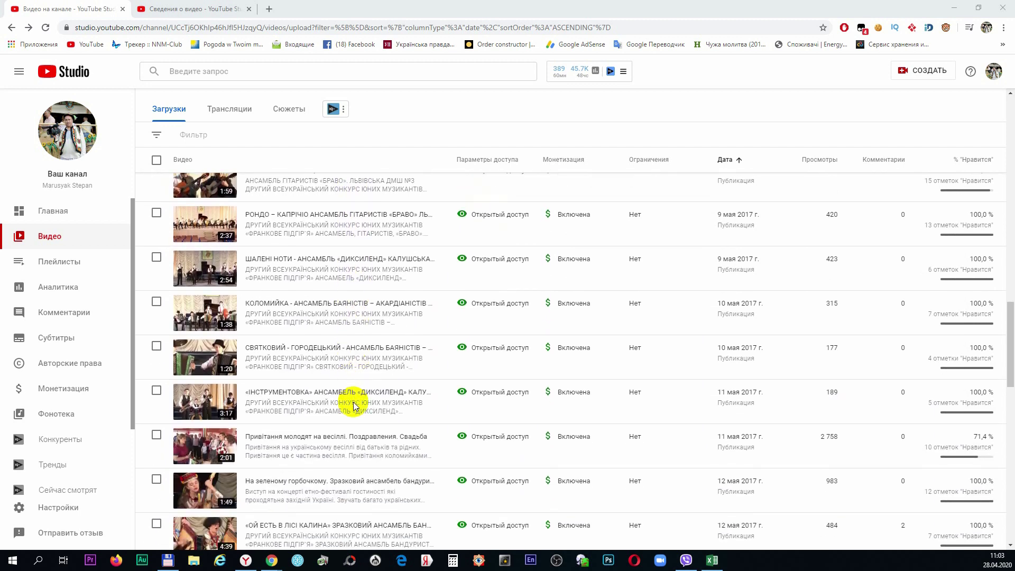
scroll(354, 406, "down", 2)
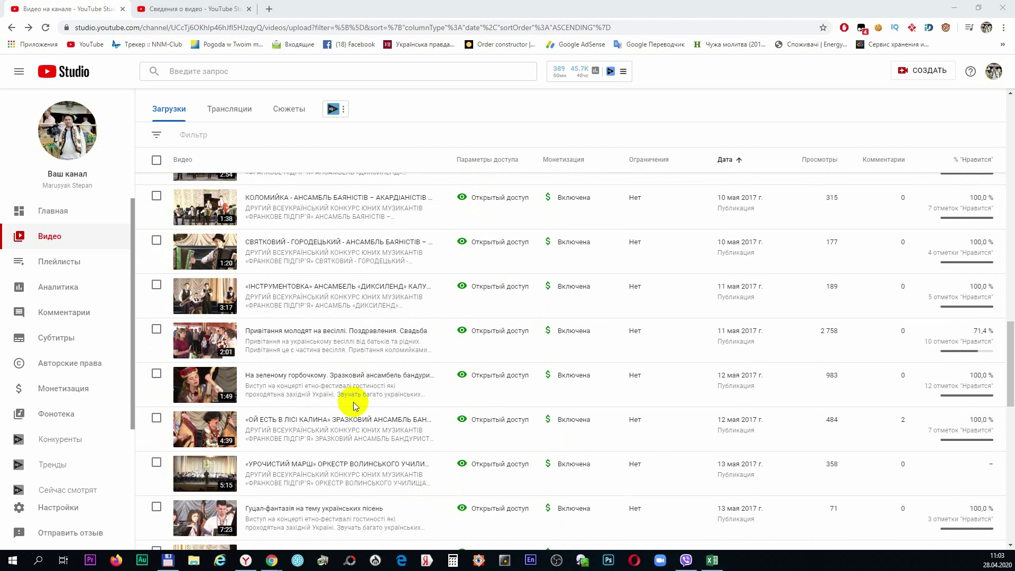
scroll(353, 404, "up", 8)
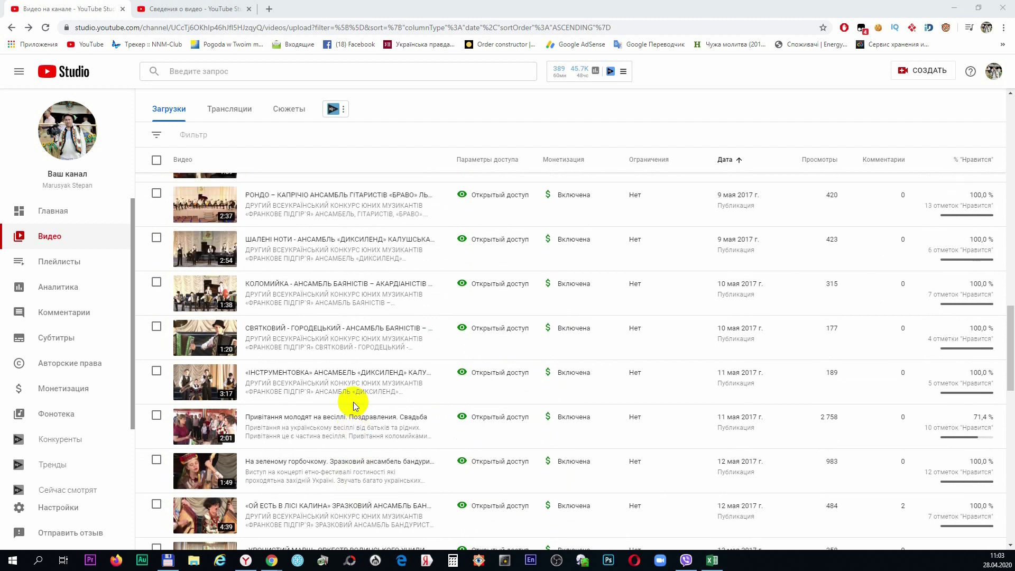
scroll(353, 405, "up", 10)
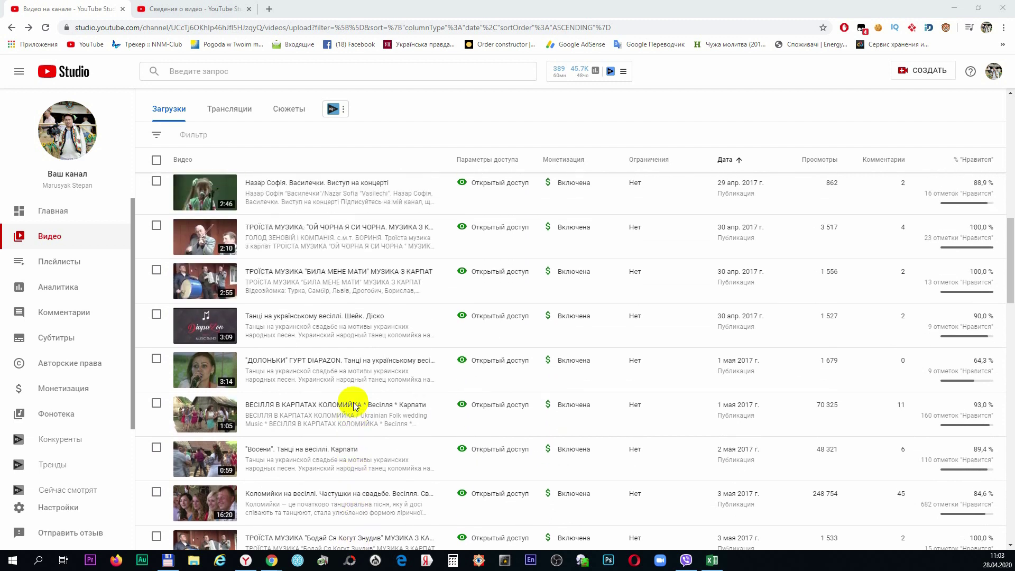
scroll(353, 402, "up", 4)
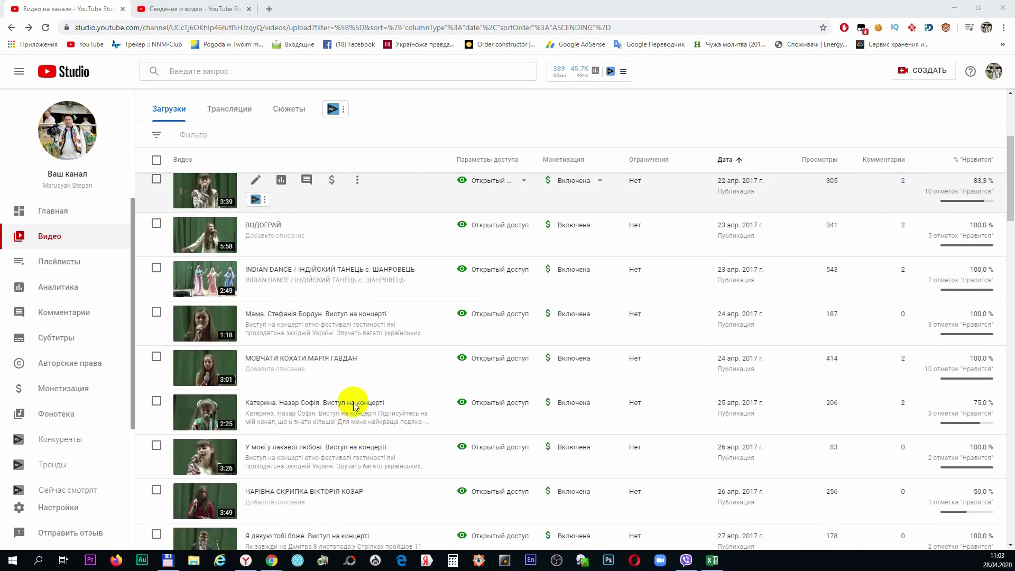
scroll(354, 402, "up", 3)
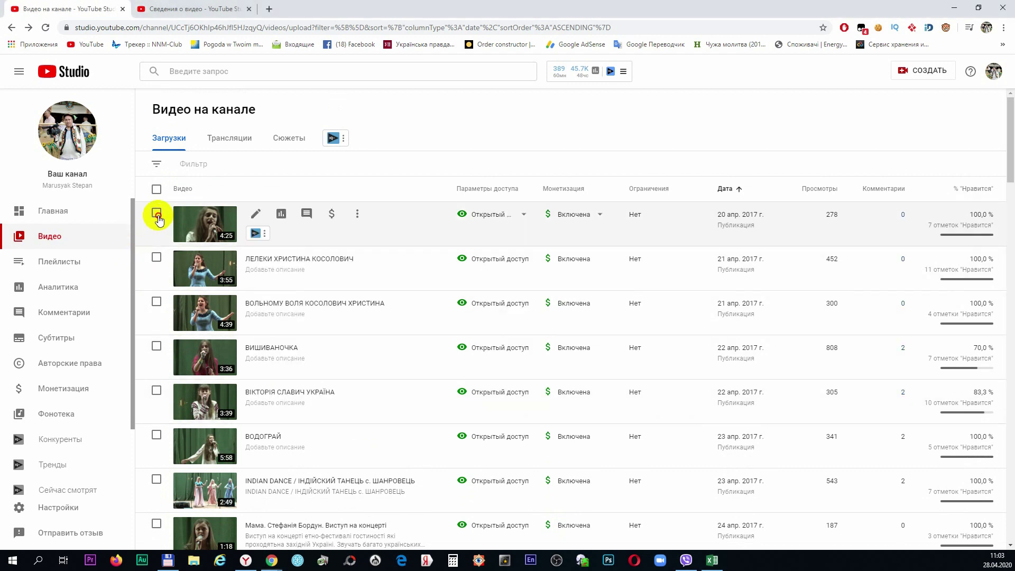
left_click(157, 213)
left_click(157, 291)
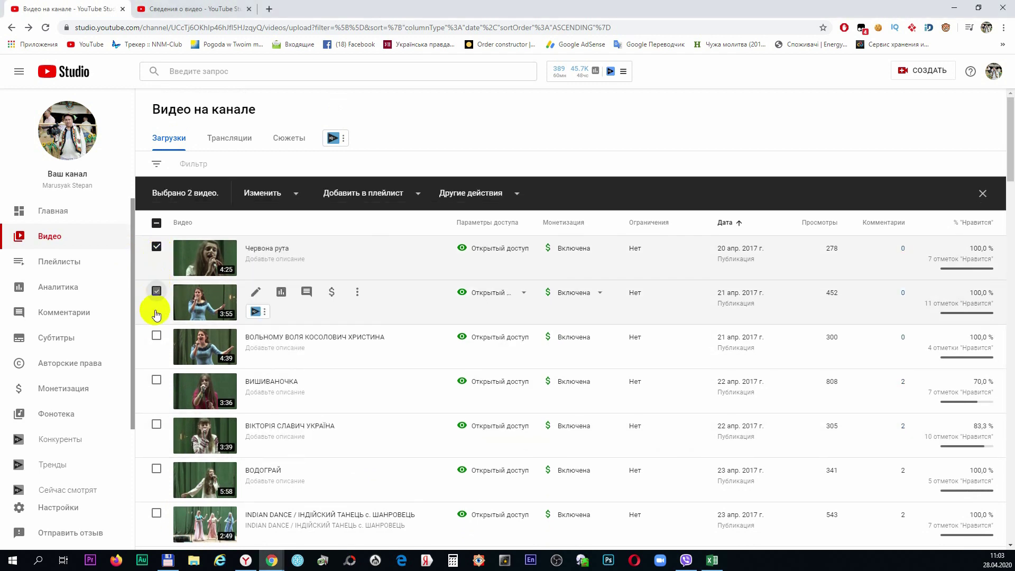
left_click(157, 335)
left_click(157, 379)
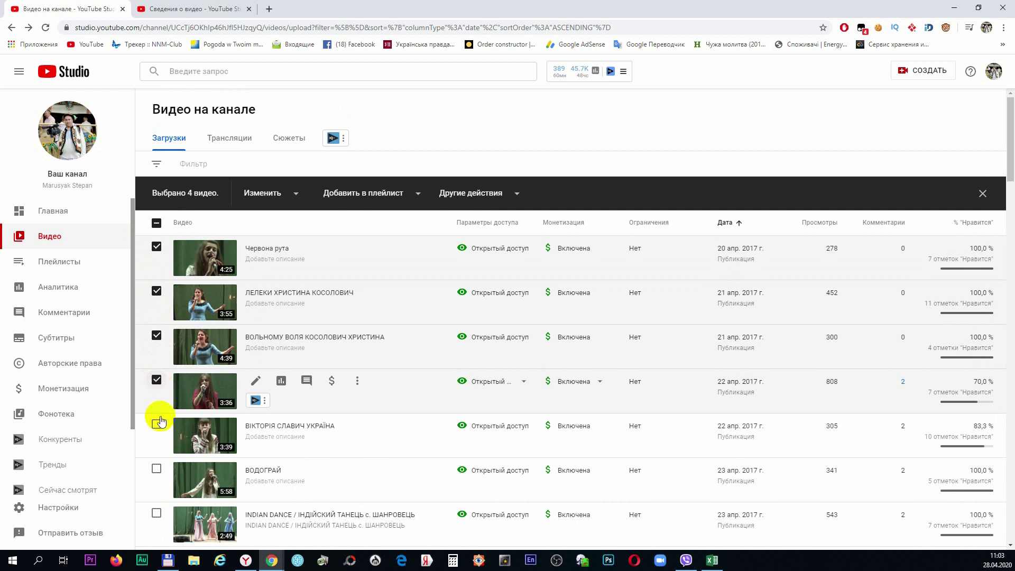
left_click(156, 424)
left_click(157, 469)
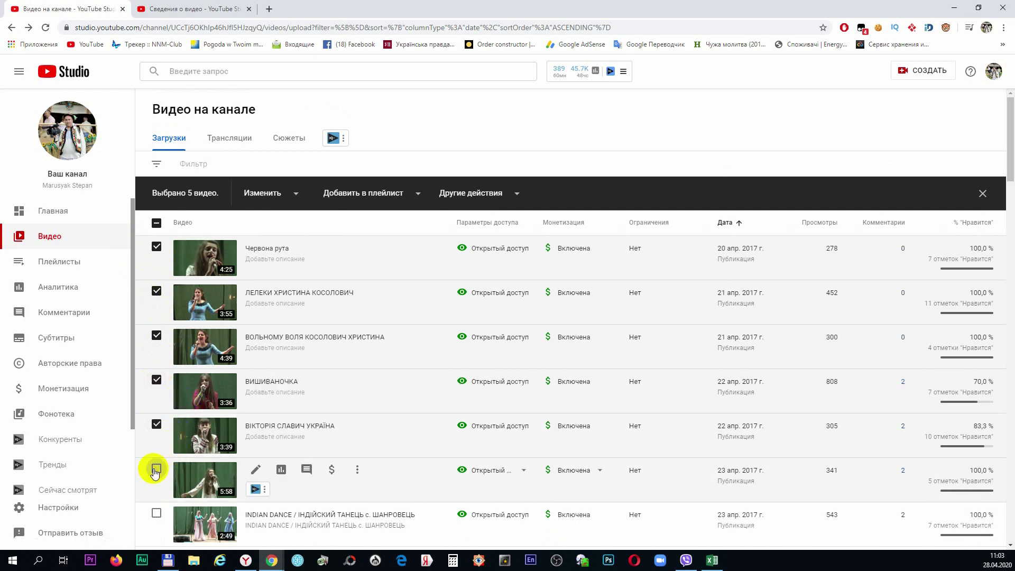
Add INDIAN DANCE, Мама, МОВЧАТИ КОХАТИ, the 2:25 and 3:26 concerts, ЧАРІВНА СКРИПКА and Я дякую тобі боже
scroll(243, 410, "down", 2)
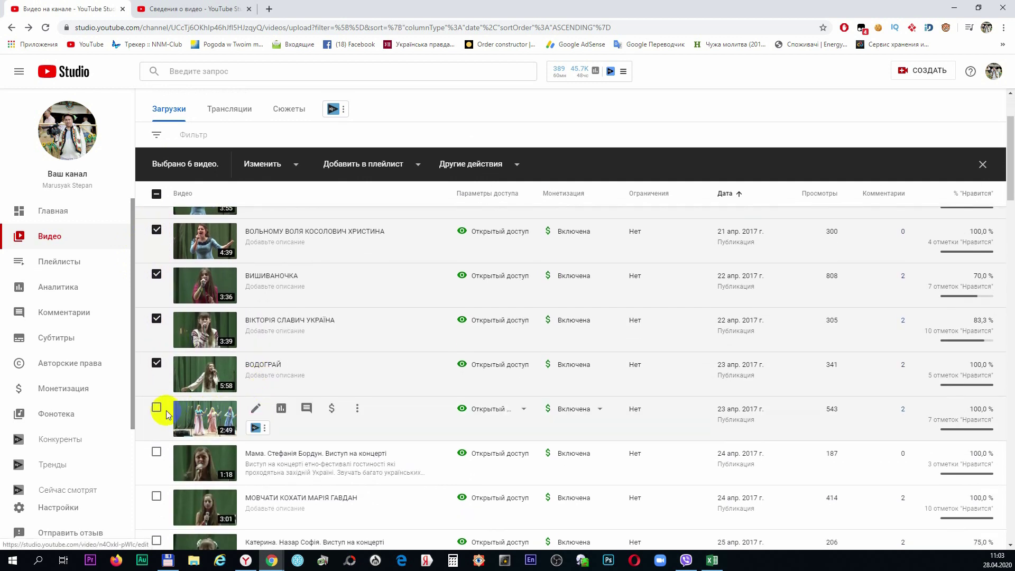
left_click(156, 407)
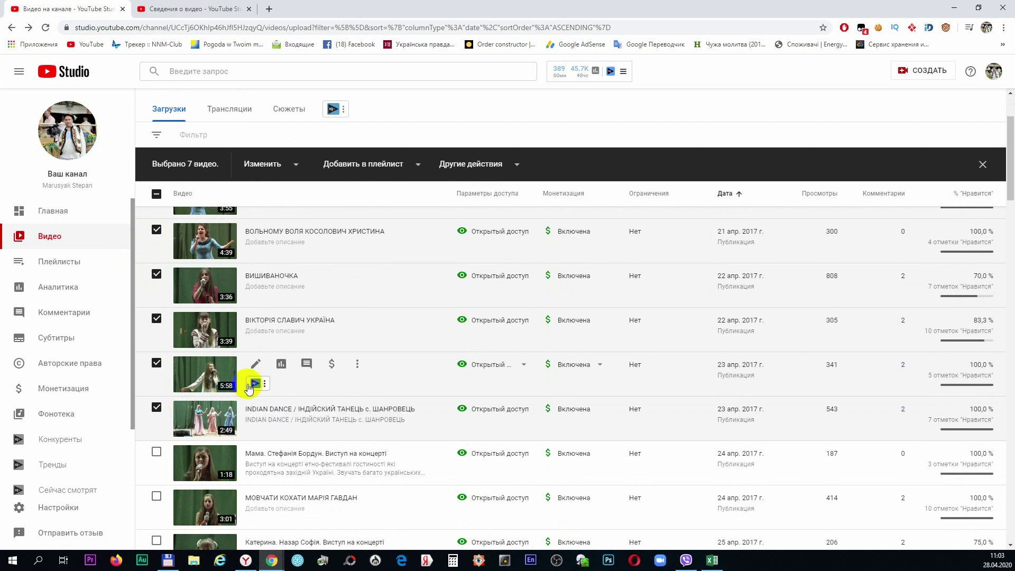
scroll(246, 386, "down", 2)
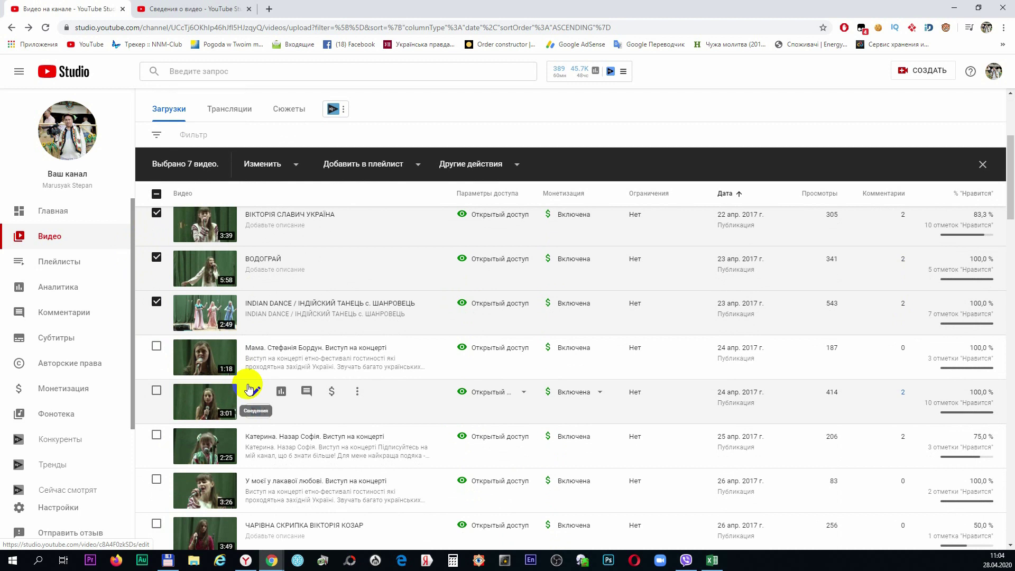
left_click(157, 346)
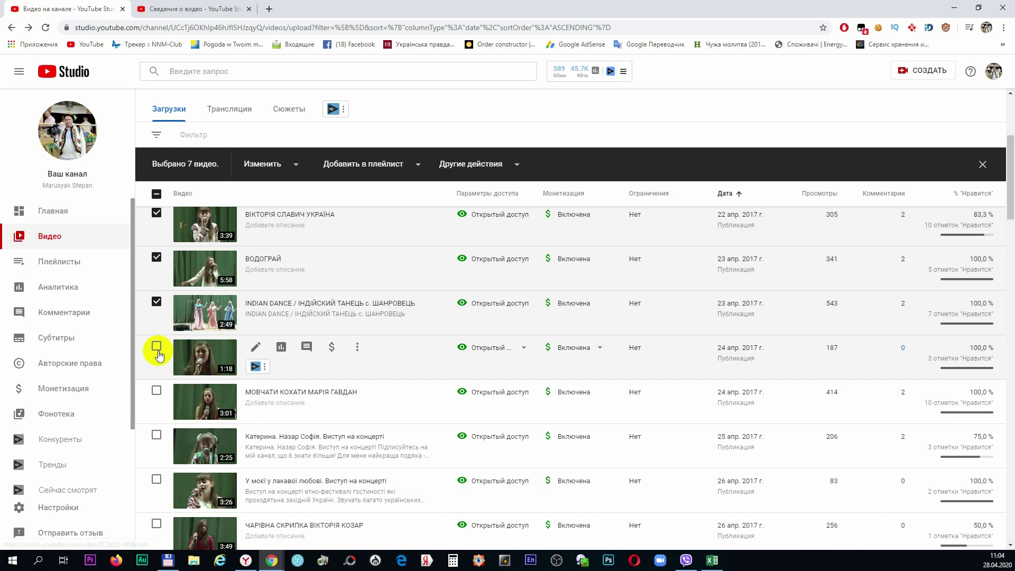
left_click(156, 390)
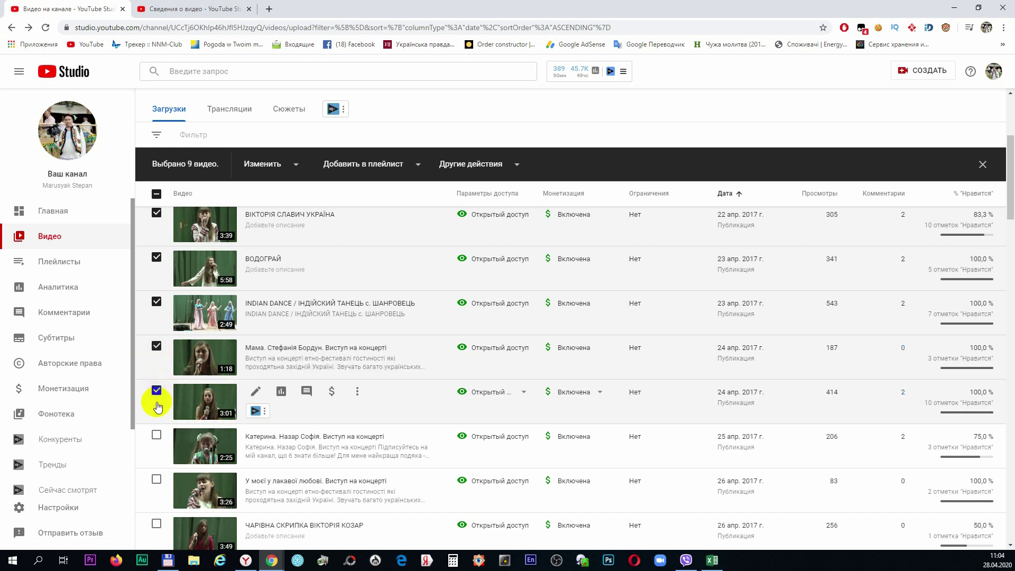
left_click(158, 434)
scroll(156, 449, "down", 2)
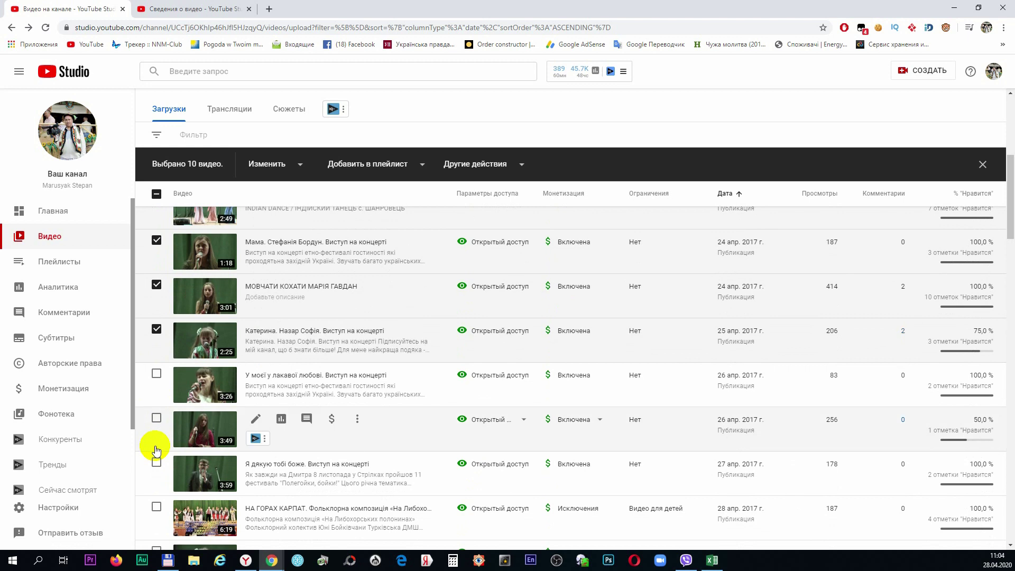
left_click(154, 373)
left_click(156, 418)
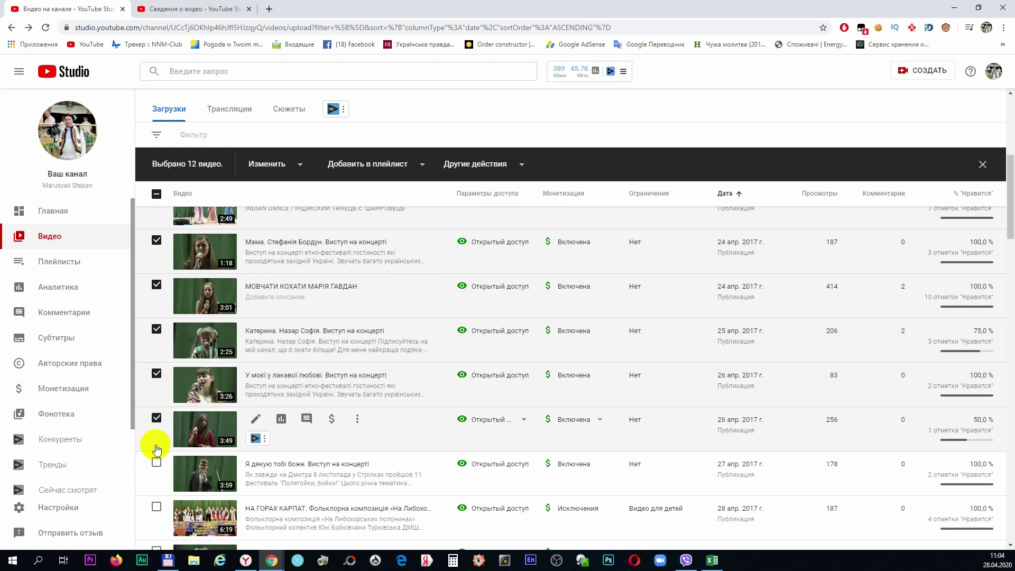
left_click(157, 462)
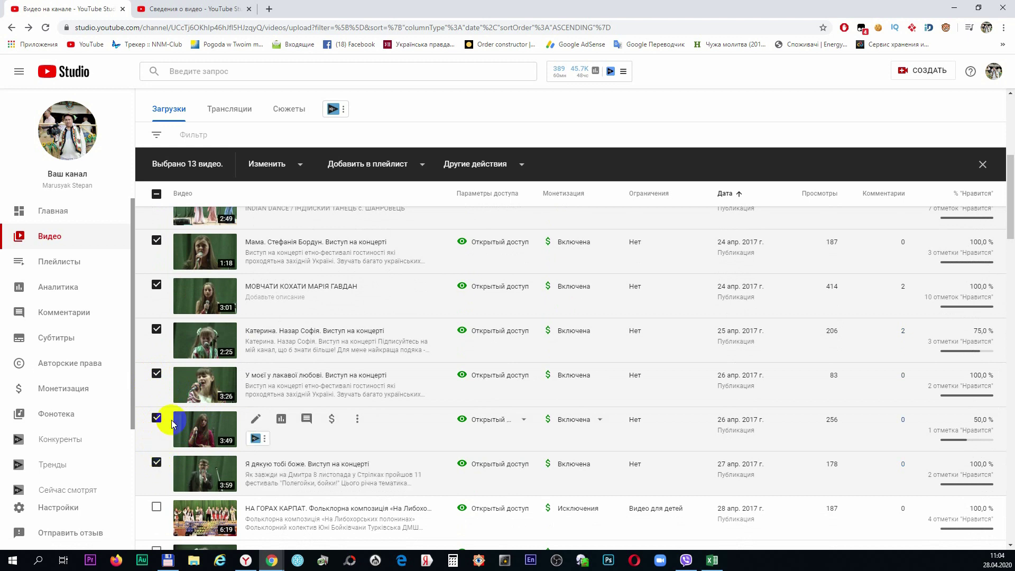
Add the 2:46 Васильки video for 14 selected, skipping НА ГОРАХ КАРПАТ, and return to the top
scroll(173, 420, "down", 2)
scroll(172, 418, "down", 2)
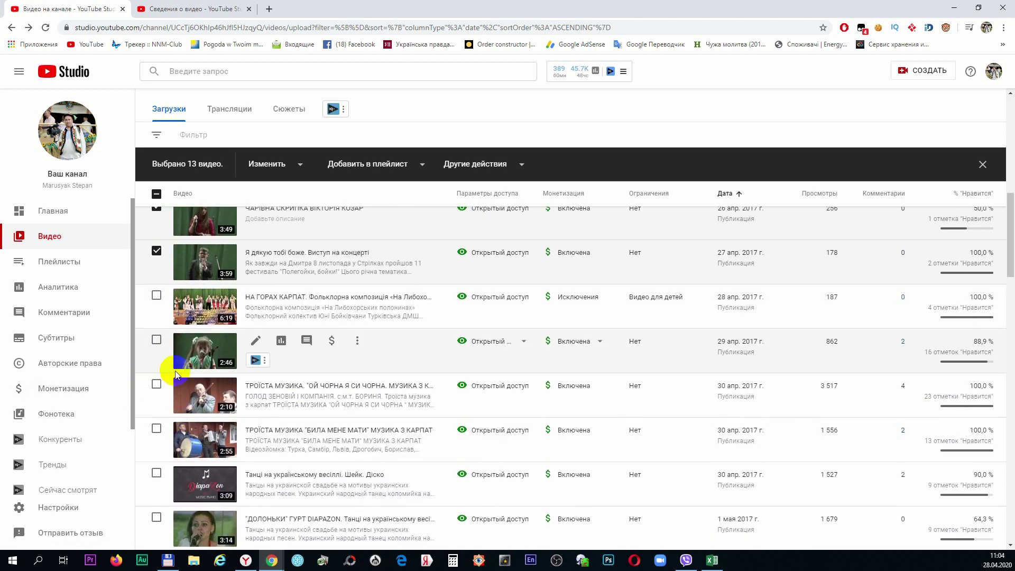
left_click(157, 341)
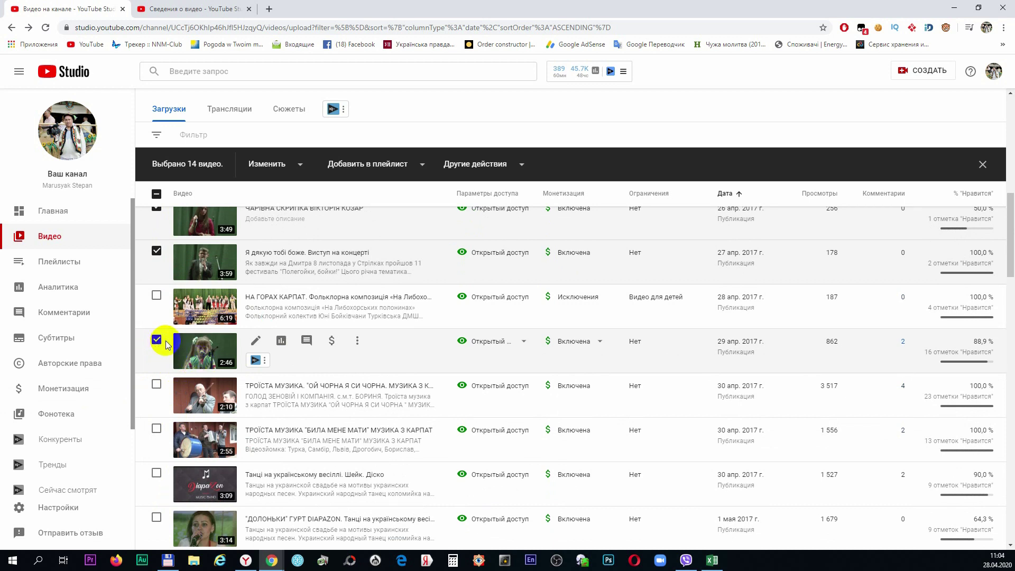
scroll(166, 345, "down", 2)
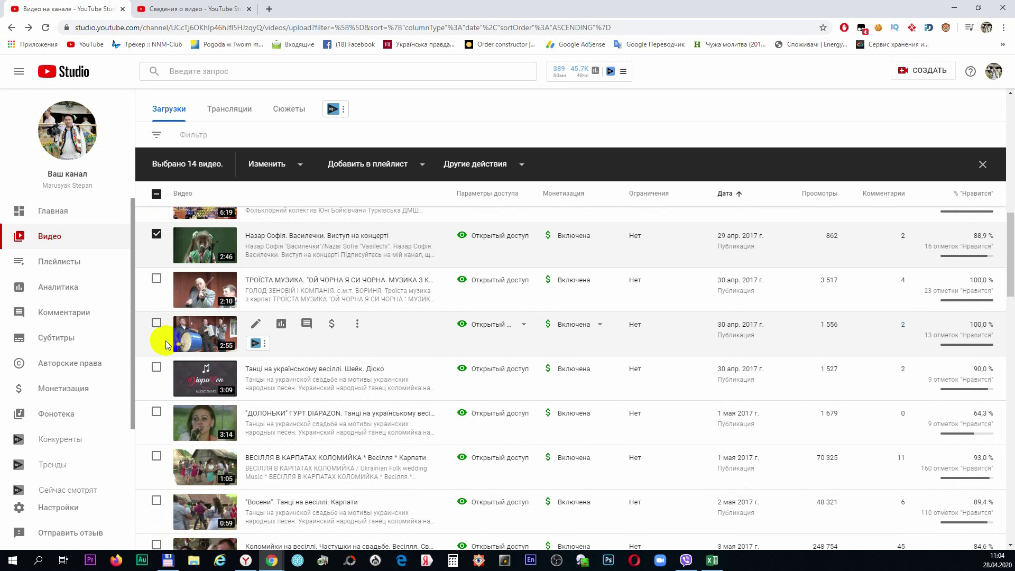
scroll(166, 343, "down", 2)
scroll(166, 343, "down", 6)
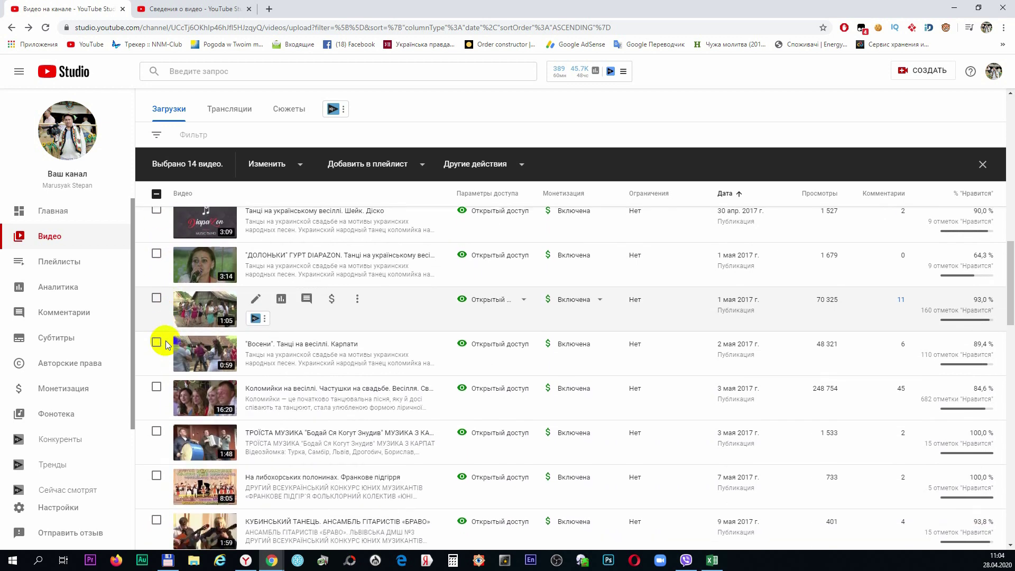
scroll(166, 344, "up", 10)
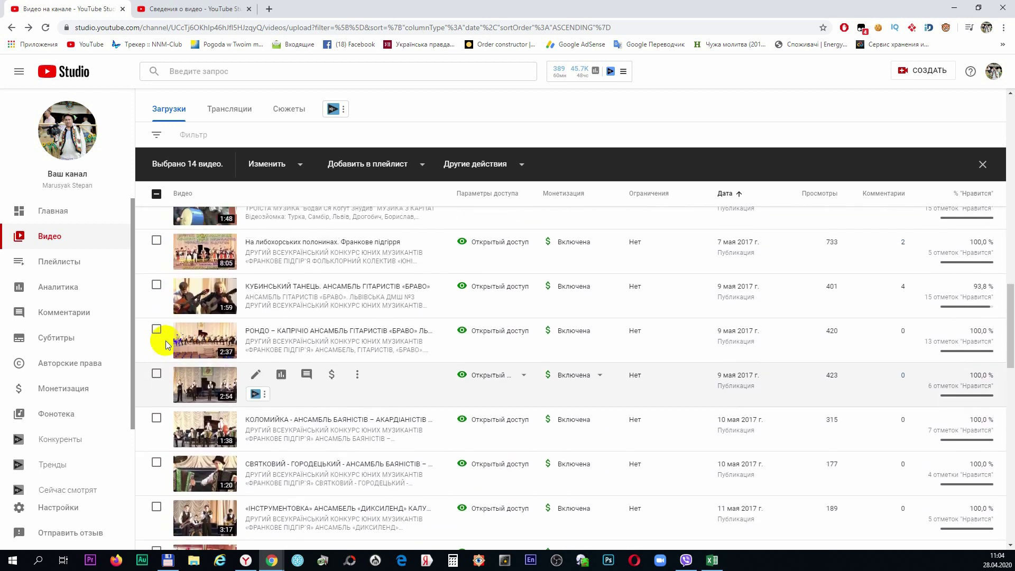
scroll(167, 340, "up", 4)
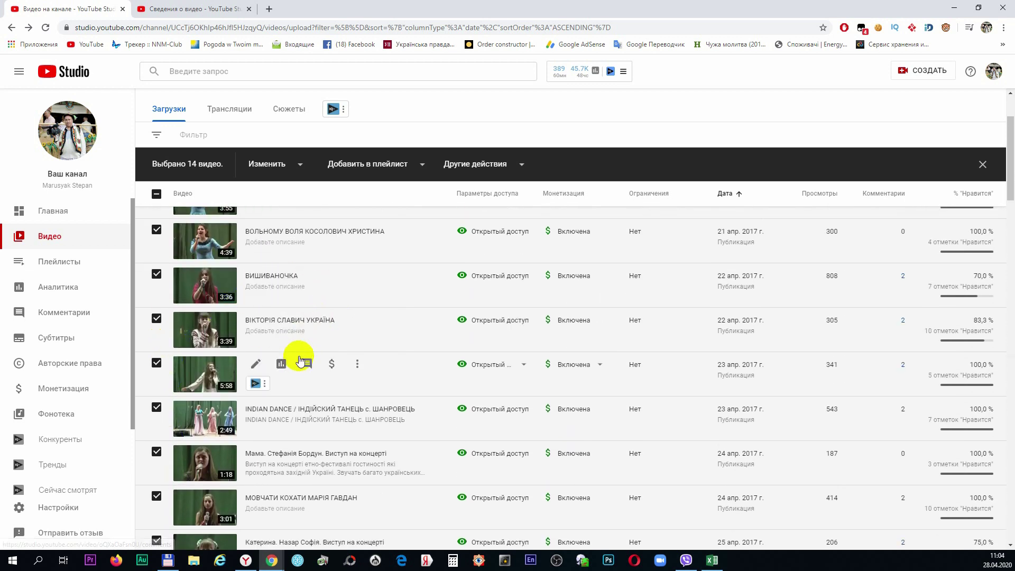
scroll(309, 337, "up", 3)
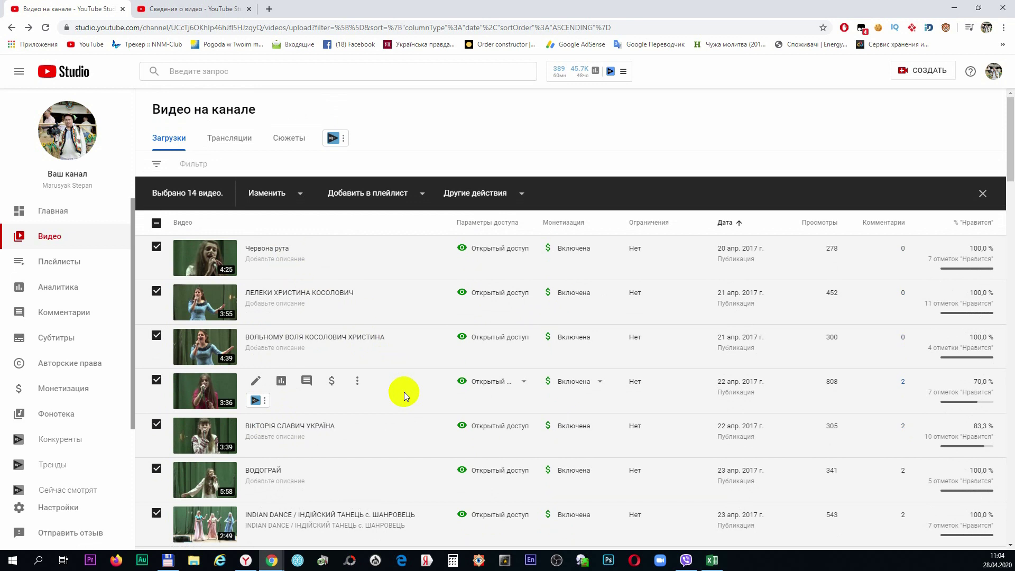
Save the dance video's pending edits and filter the video list to titles containing 'концерт'
left_click(208, 9)
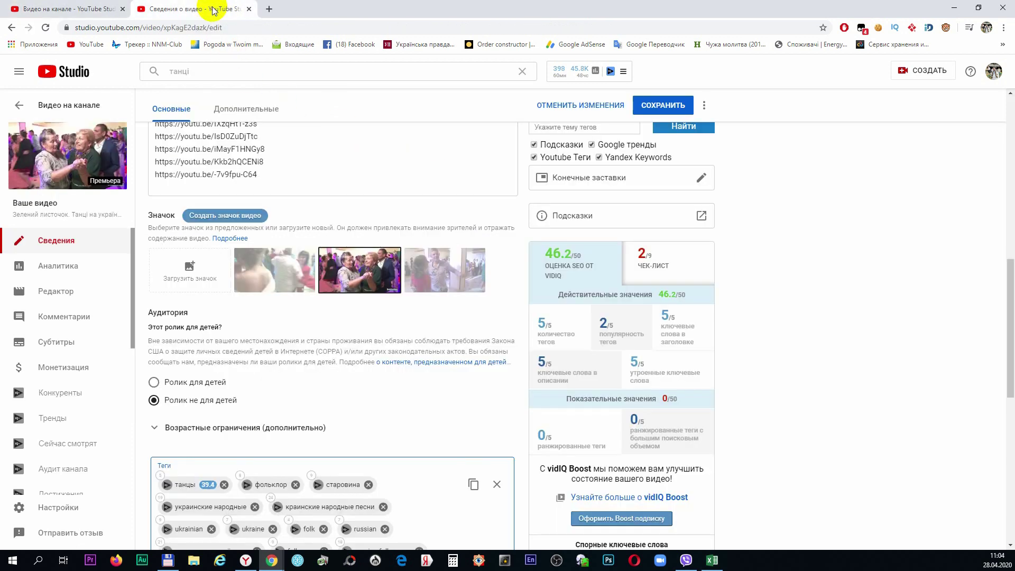
left_click(243, 69)
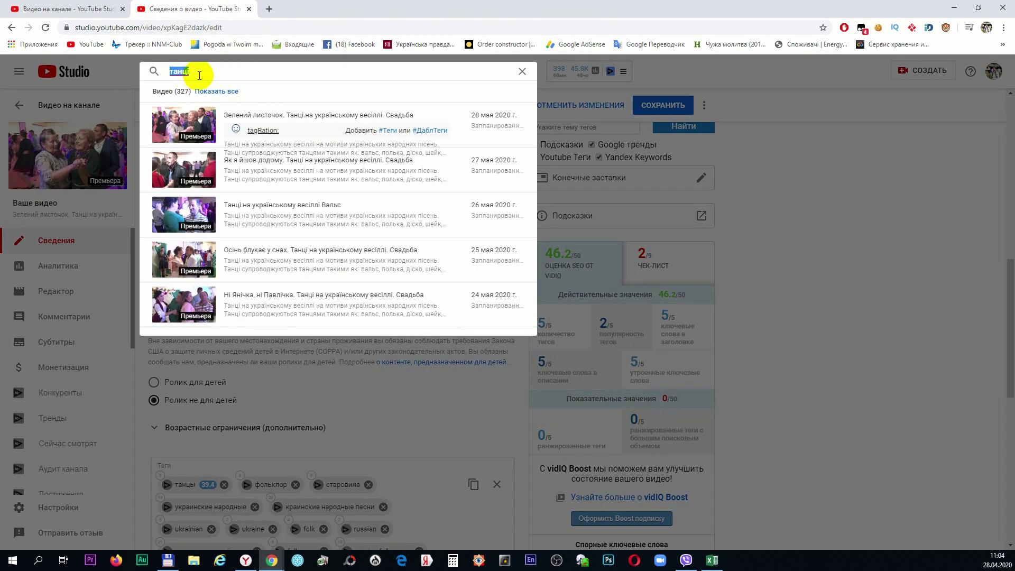
type("концерт")
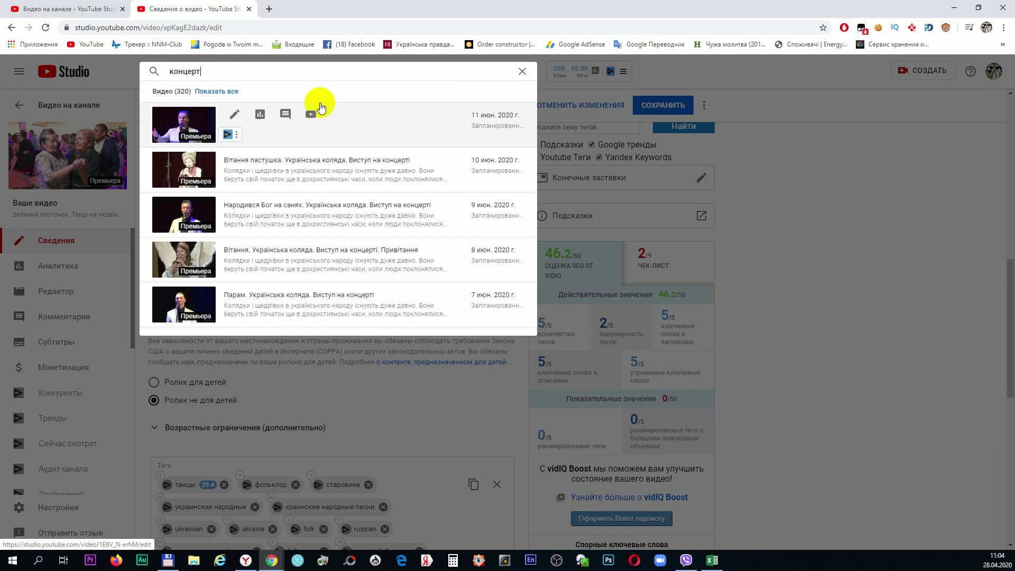
left_click(214, 92)
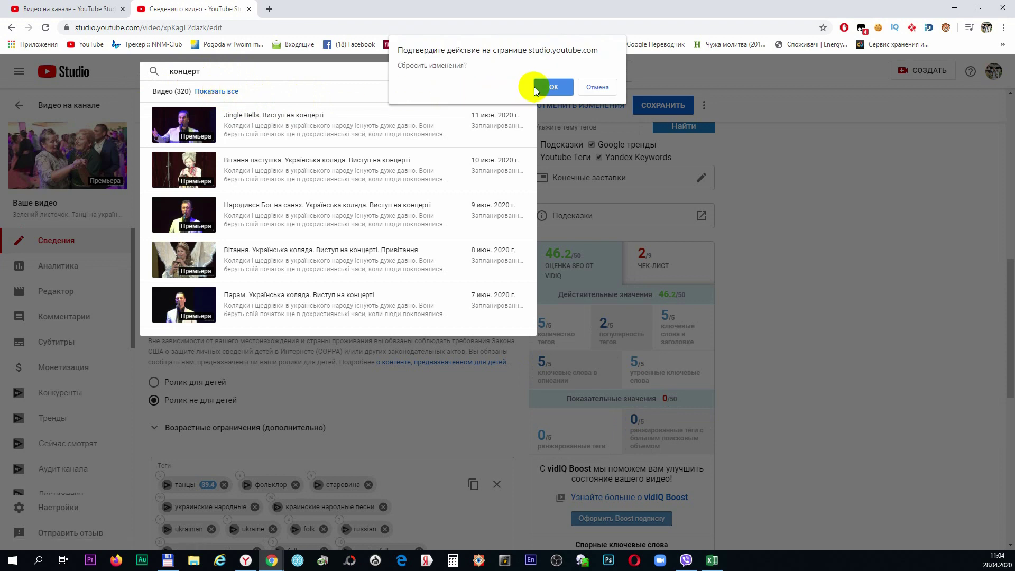
left_click(600, 85)
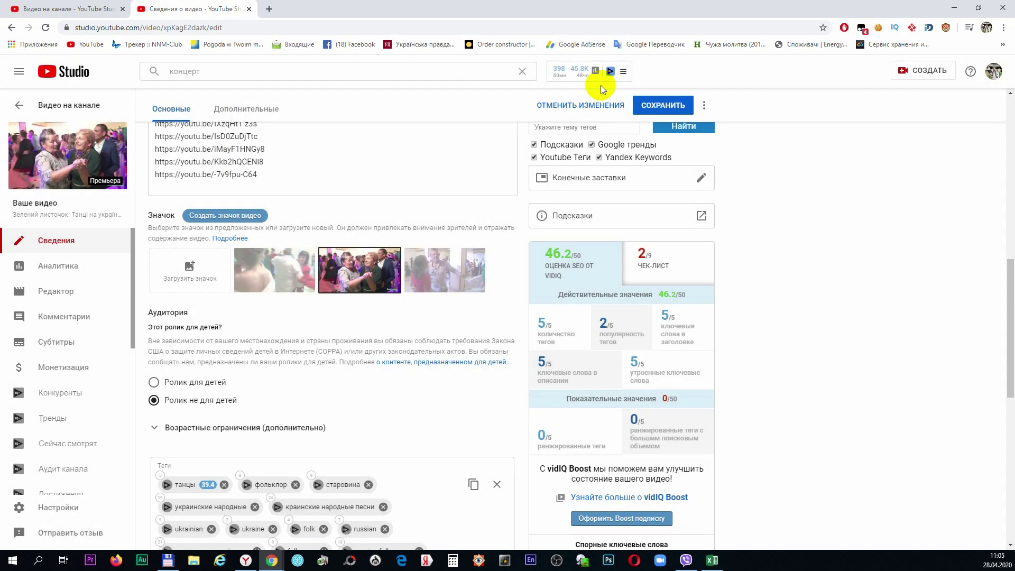
left_click(647, 98)
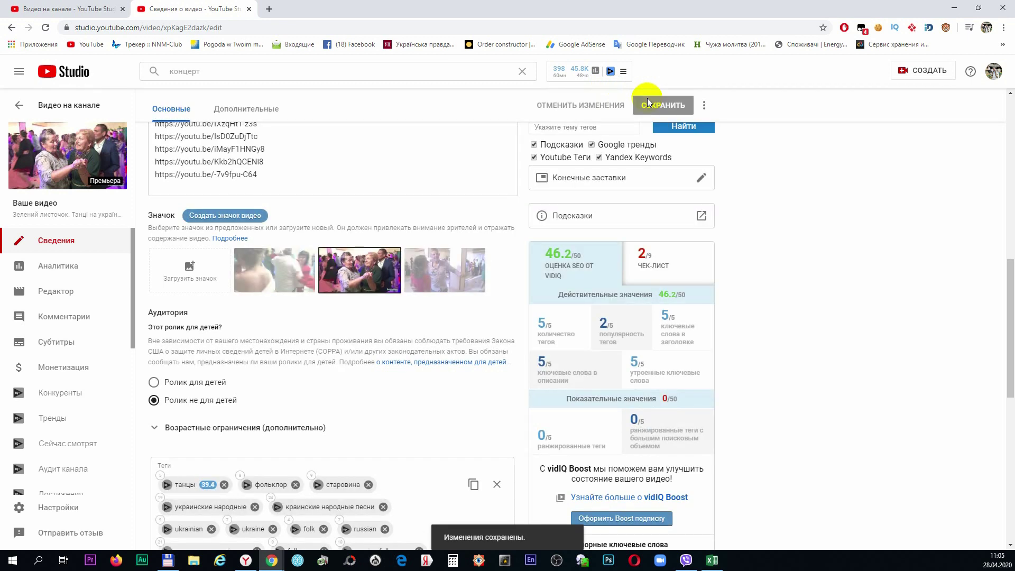
left_click(237, 71)
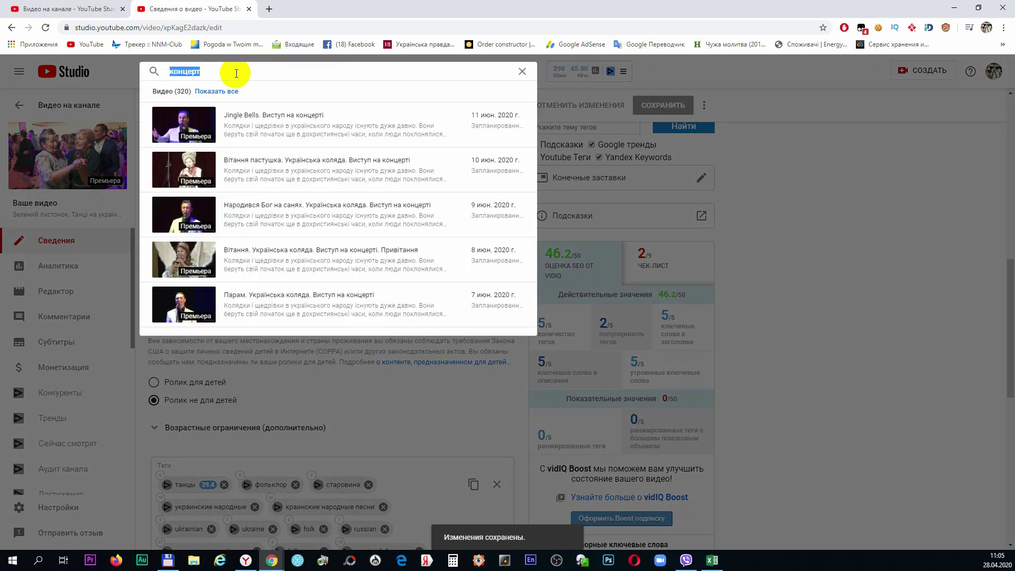
left_click(219, 94)
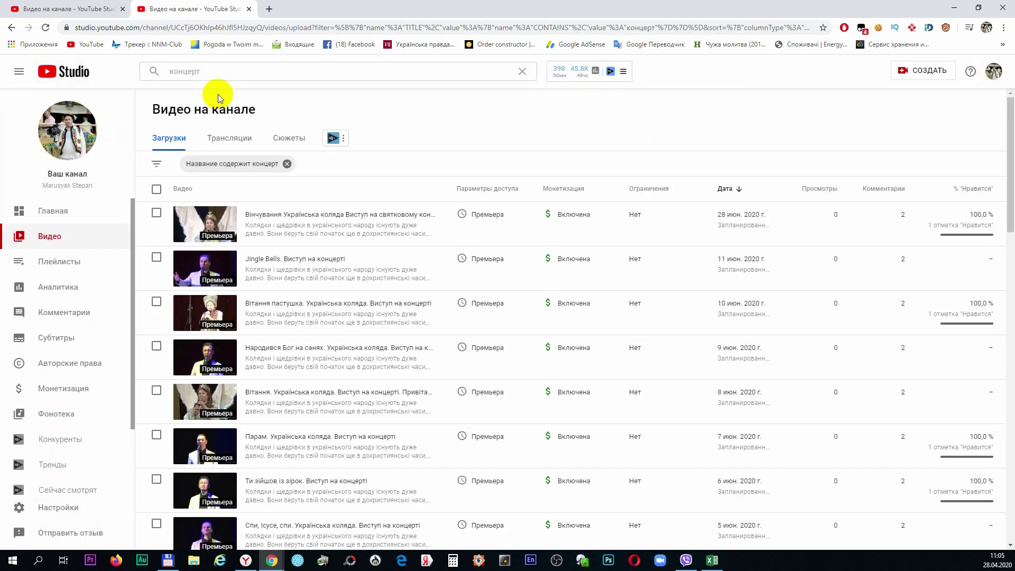
Open the details of the 4:30 'Принесу тобі квіти' concert video from 26 Feb 2020
scroll(312, 249, "down", 8)
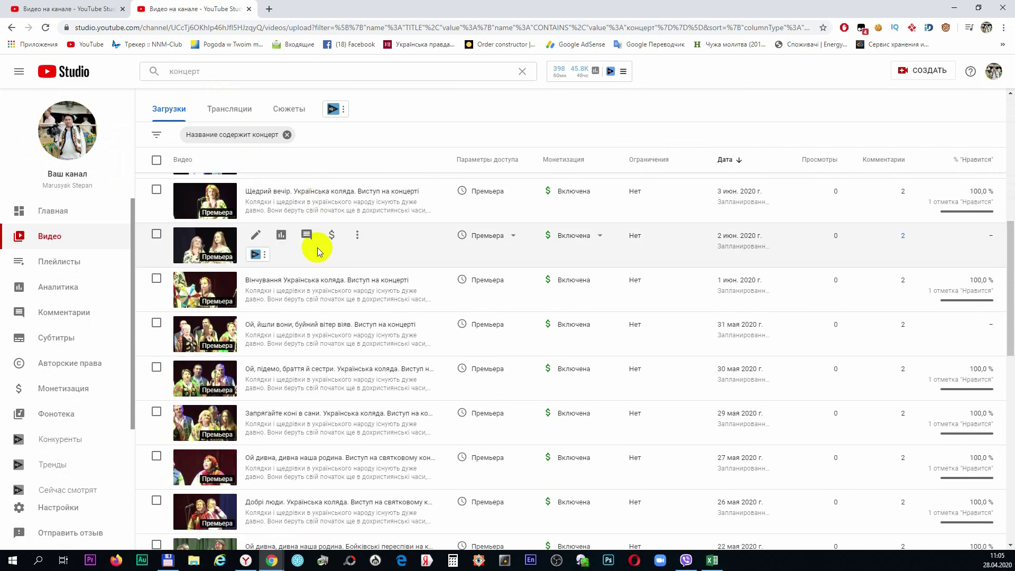
scroll(317, 251, "down", 6)
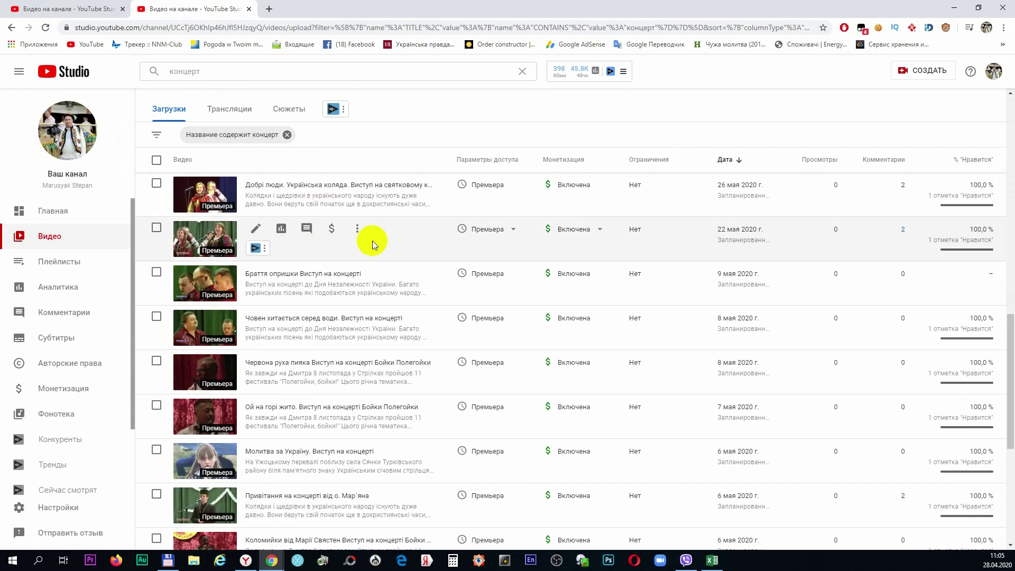
scroll(433, 275, "down", 3)
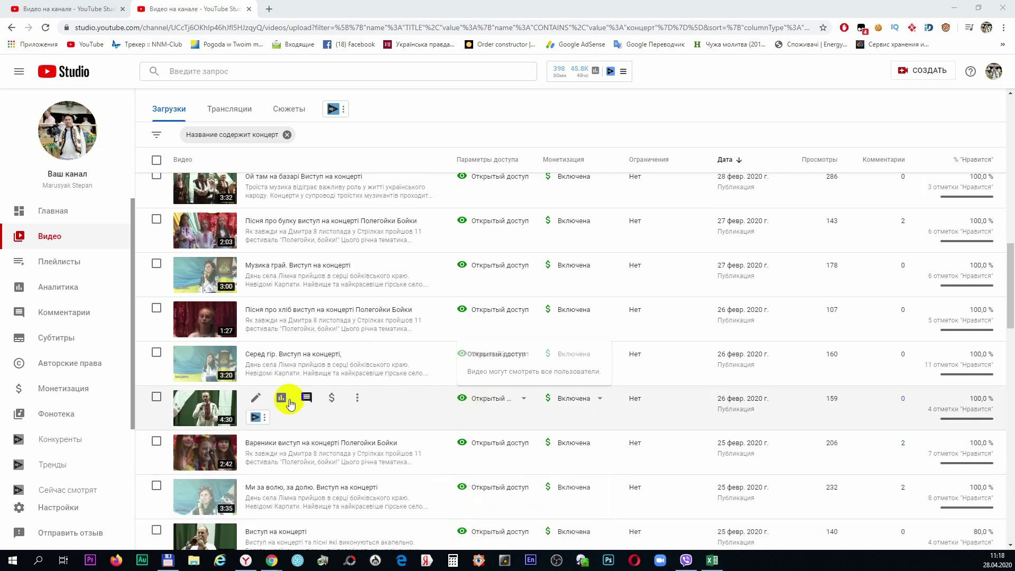
left_click(256, 401)
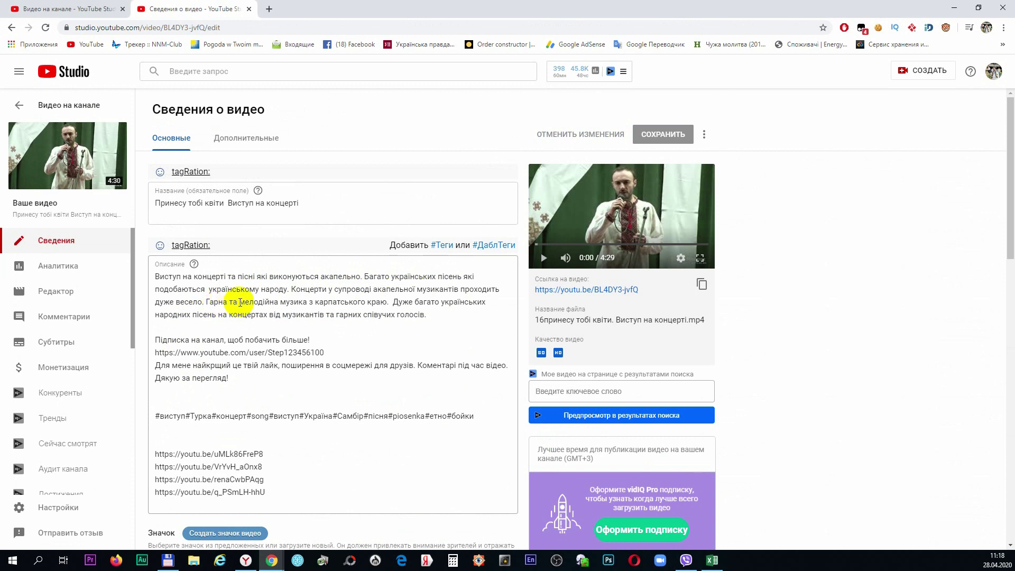
scroll(330, 308, "down", 8)
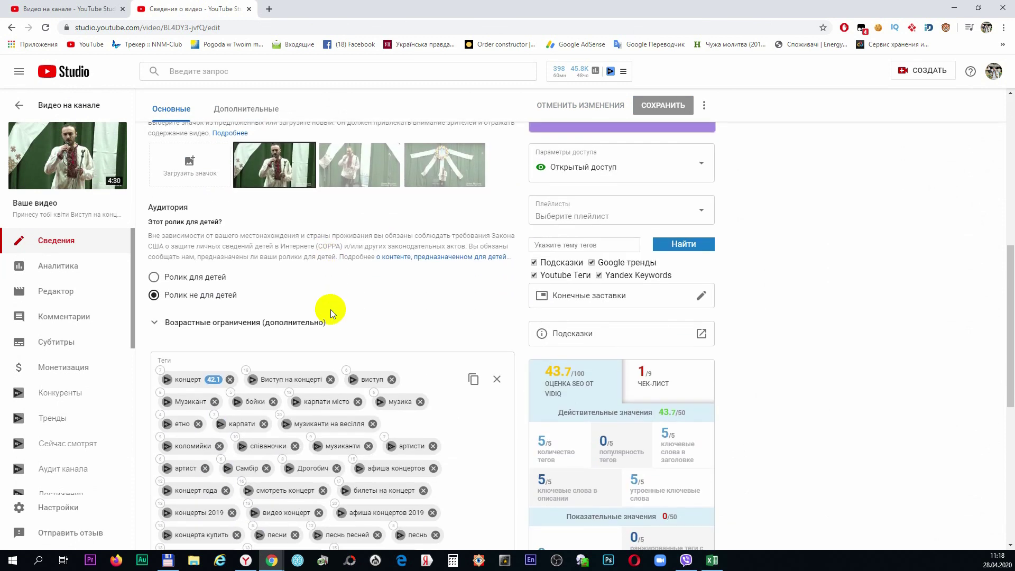
scroll(331, 309, "down", 3)
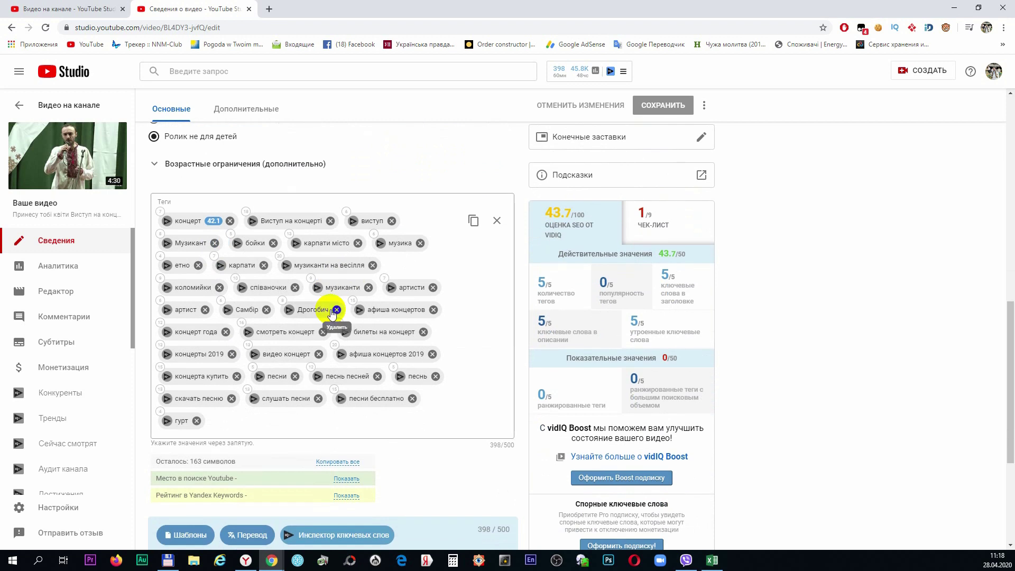
Remove the 'афиша концертов 2019' and 'концерты 2019' tags from the concert video
left_click(433, 354)
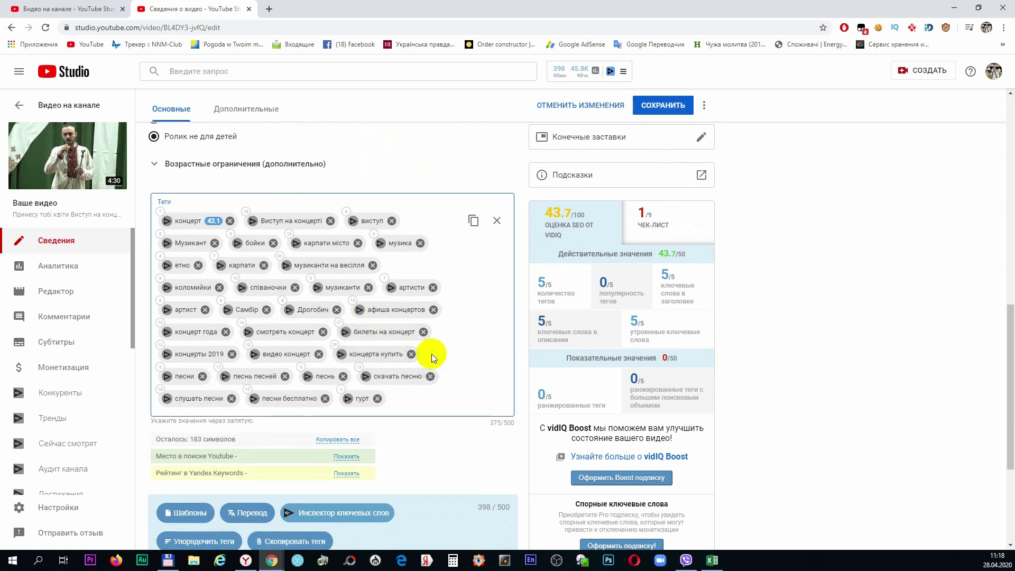
left_click(232, 354)
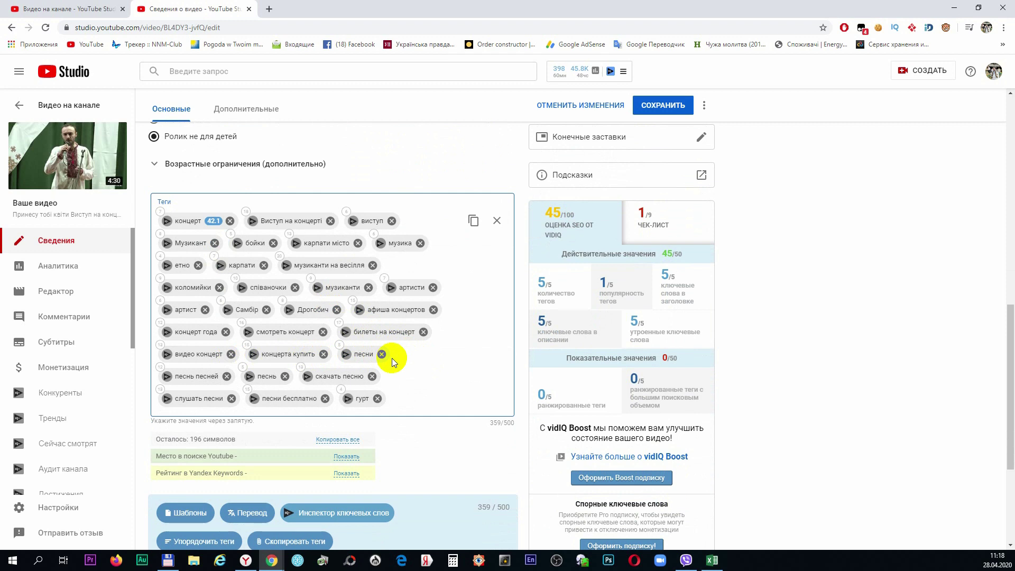
scroll(392, 357, "up", 2)
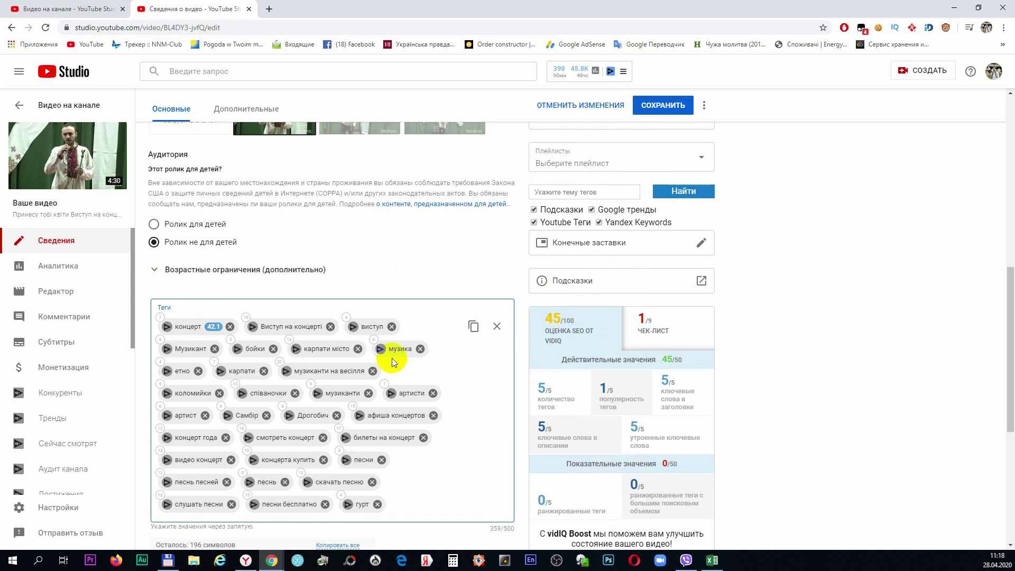
scroll(392, 357, "up", 3)
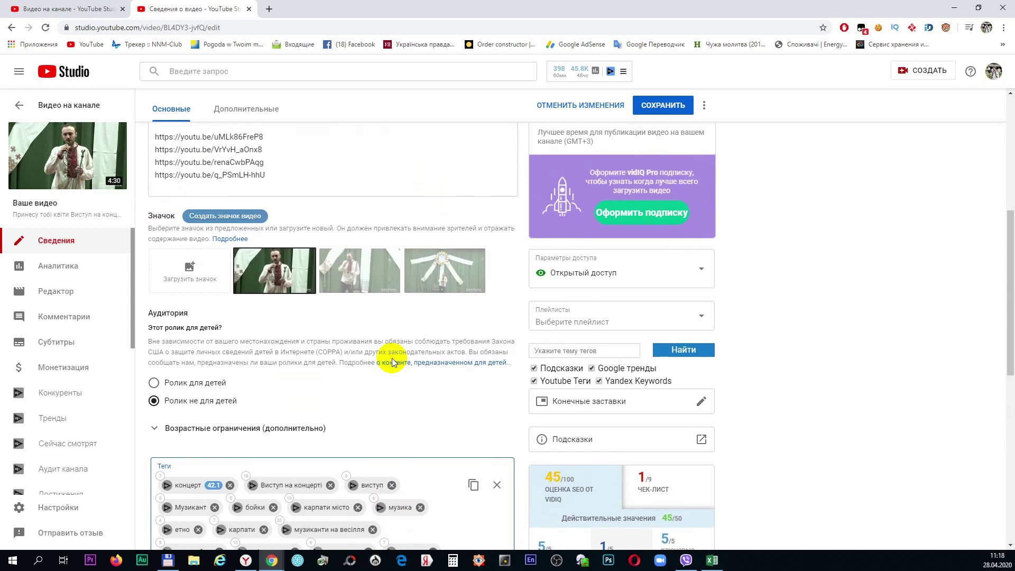
scroll(392, 362, "up", 4)
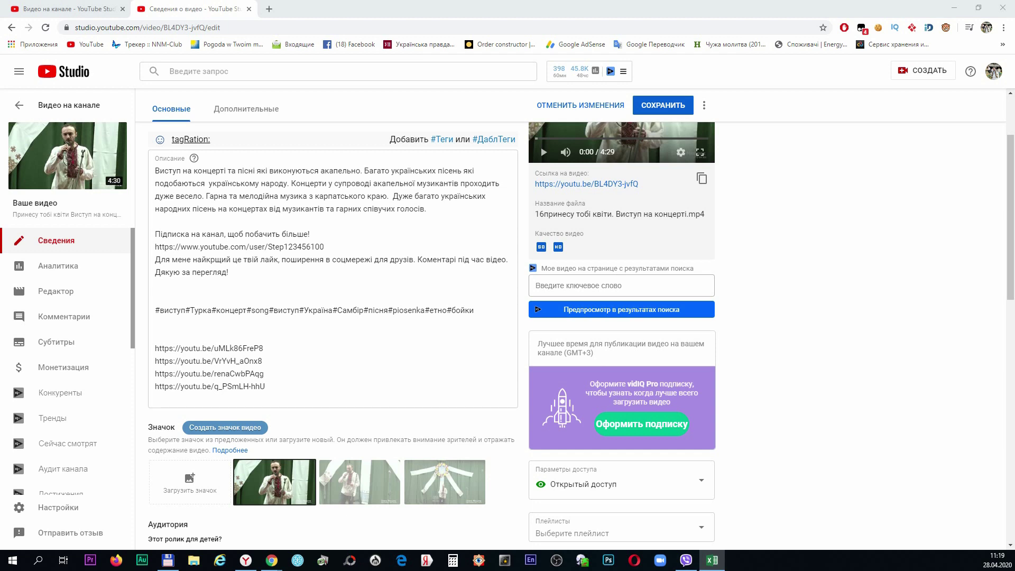
scroll(370, 391, "down", 5)
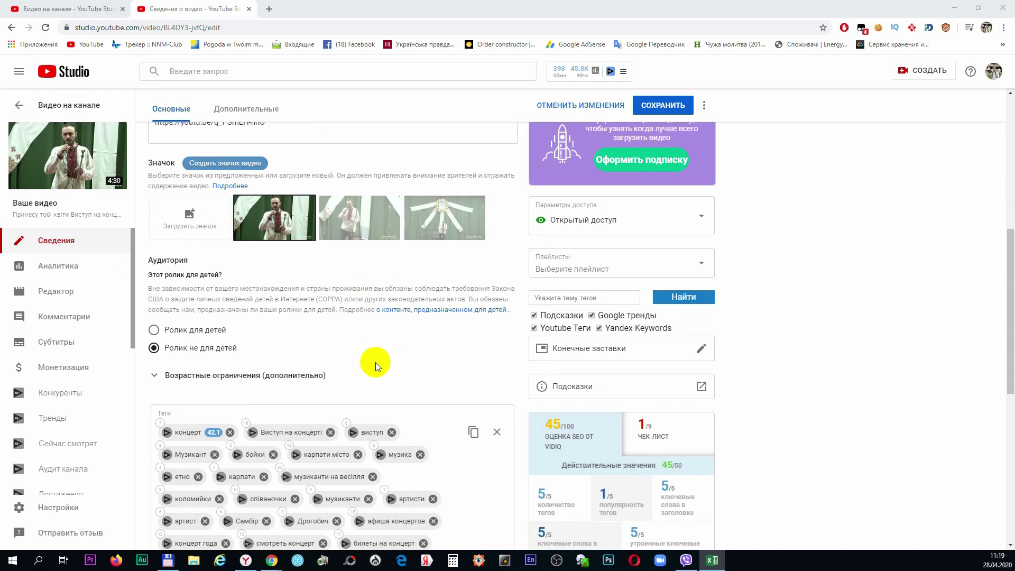
scroll(376, 363, "down", 4)
Paste nine new tags such as love songs and Ukraine, and remove the 'афиша концертов' tag
left_click(402, 398)
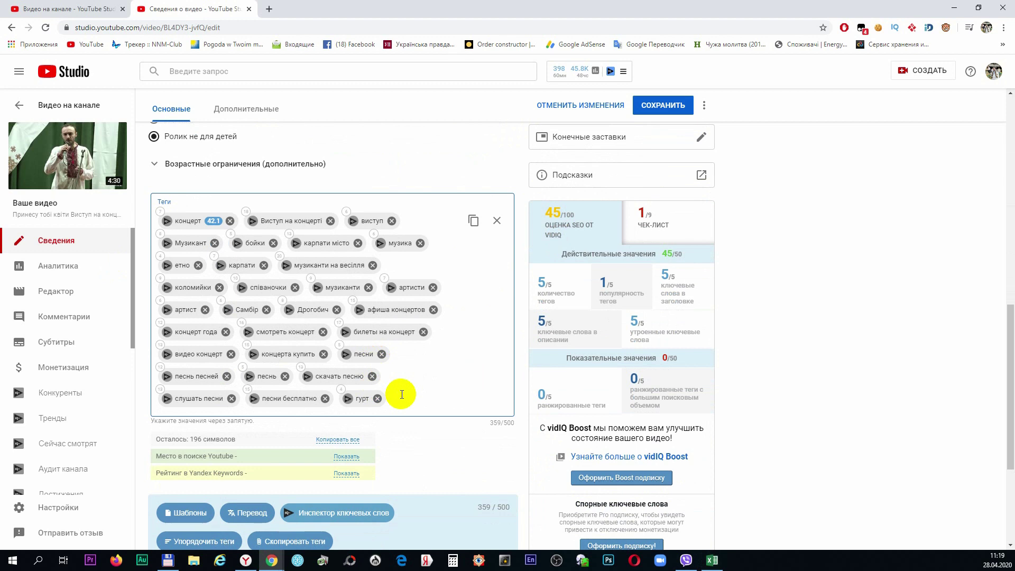
type("living song, love songs, песня, певцы, коломийка, поем, пою, Ukraine, ukraine")
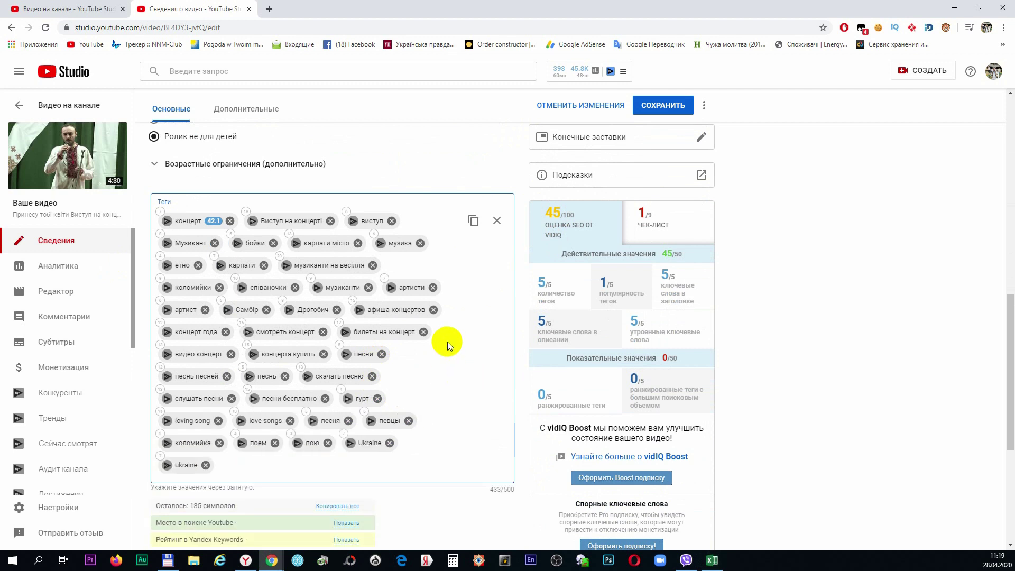
scroll(447, 341, "up", 1)
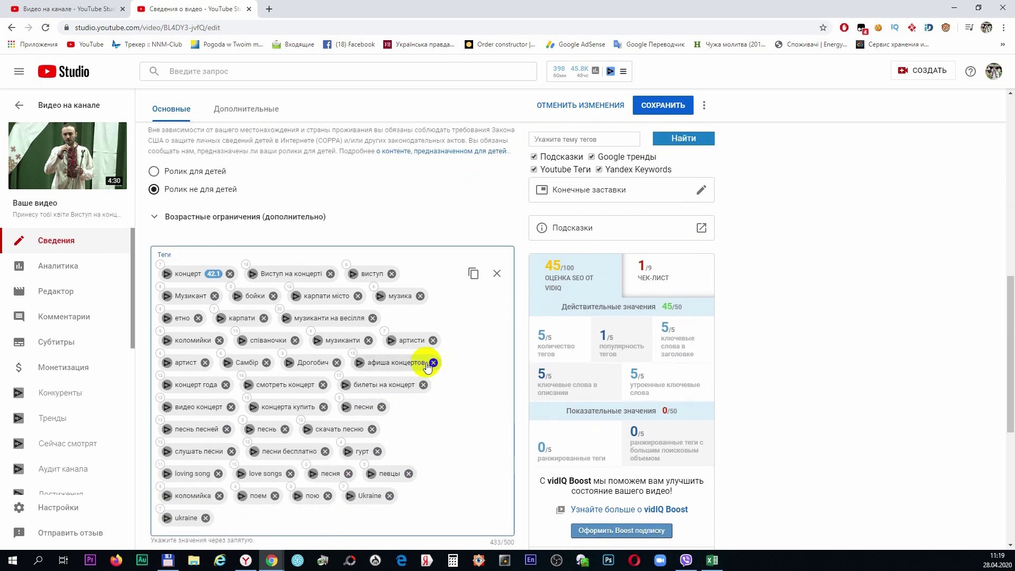
left_click(434, 363)
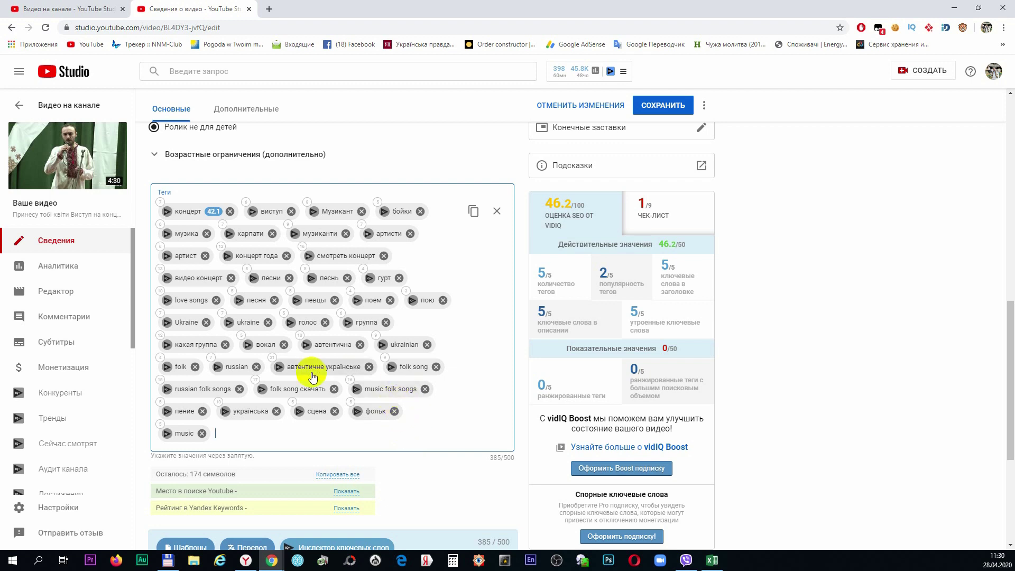
scroll(318, 372, "up", 10)
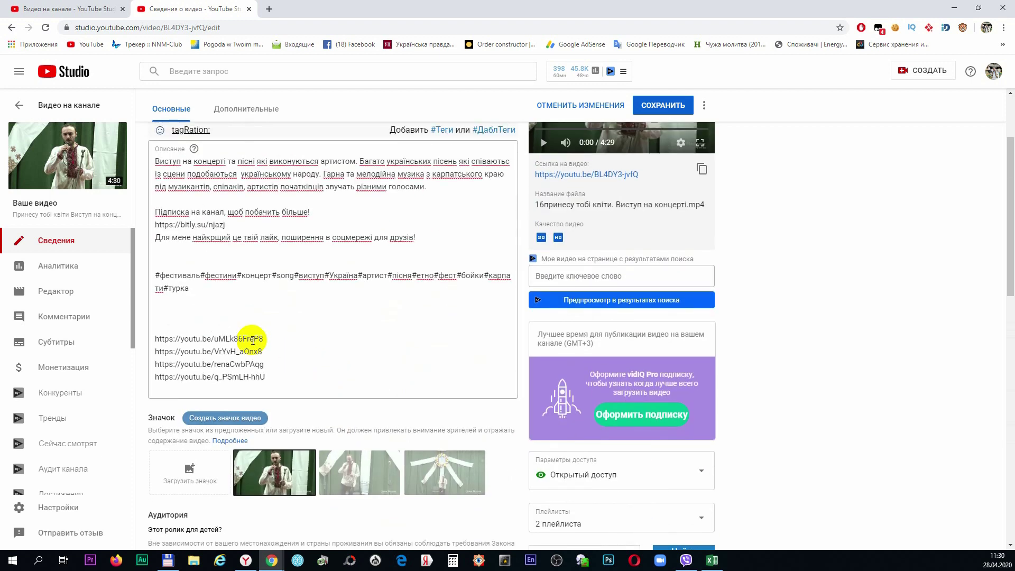
Replace the 'турка' hashtag in the description with 'music'
left_click(176, 289)
double_click(175, 290)
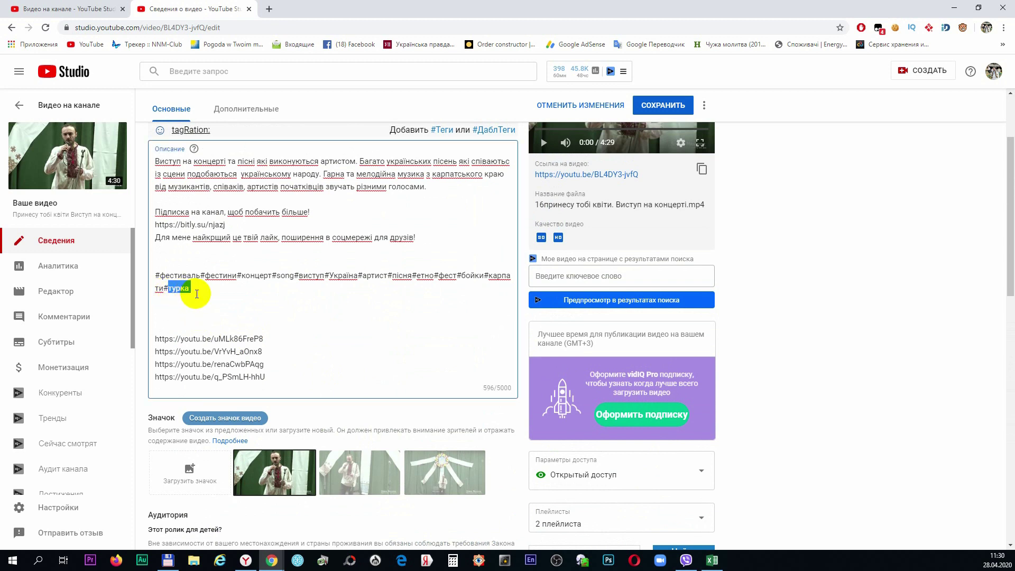
type("music")
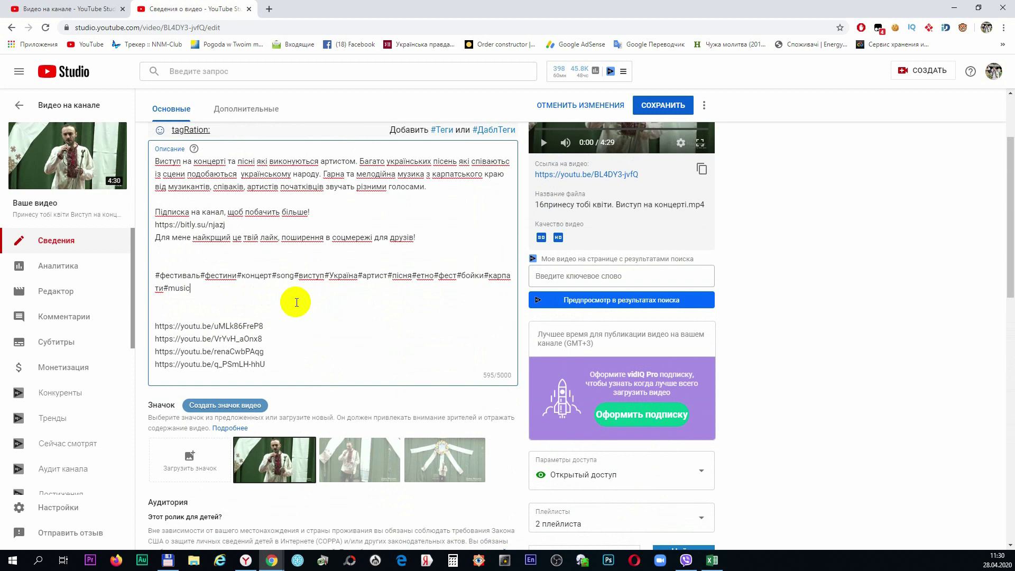
scroll(296, 302, "up", 2)
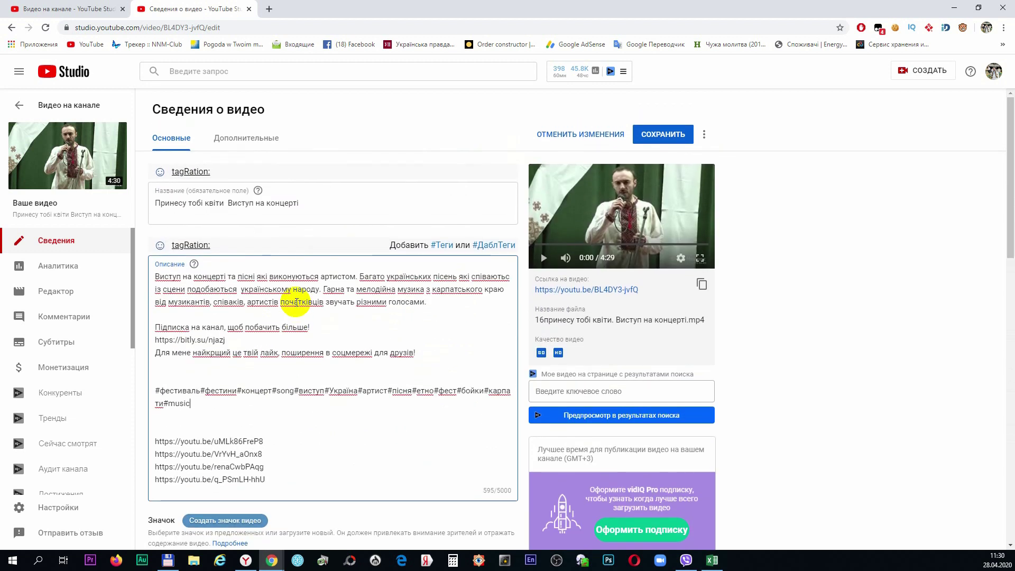
Add a period after 'квіти' in the title and add 'Принесу тобі квіти' as a tag
left_click(226, 205)
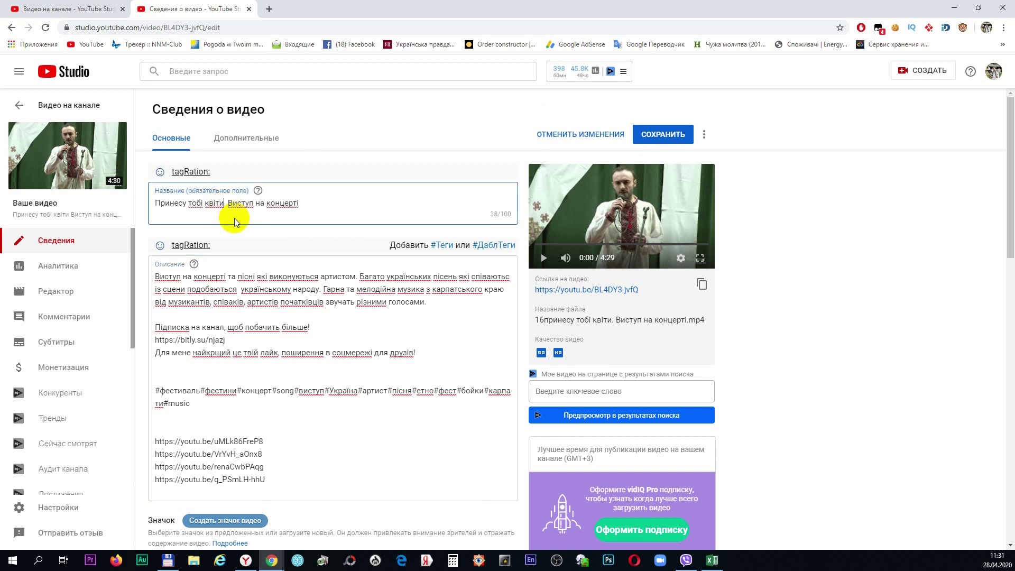
type(".")
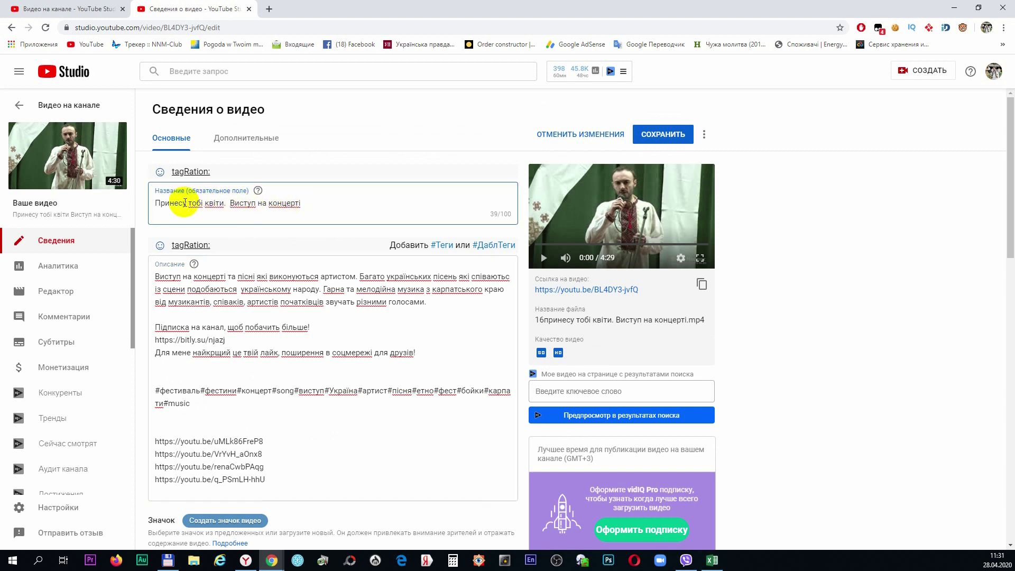
left_click_drag(153, 203, 224, 207)
key("ctrl+c")
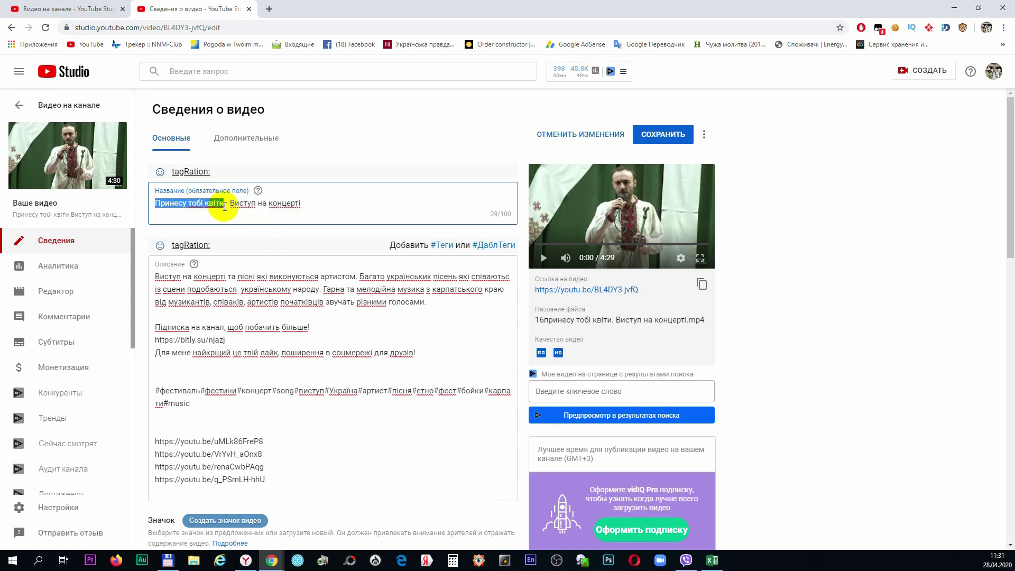
scroll(351, 300, "down", 10)
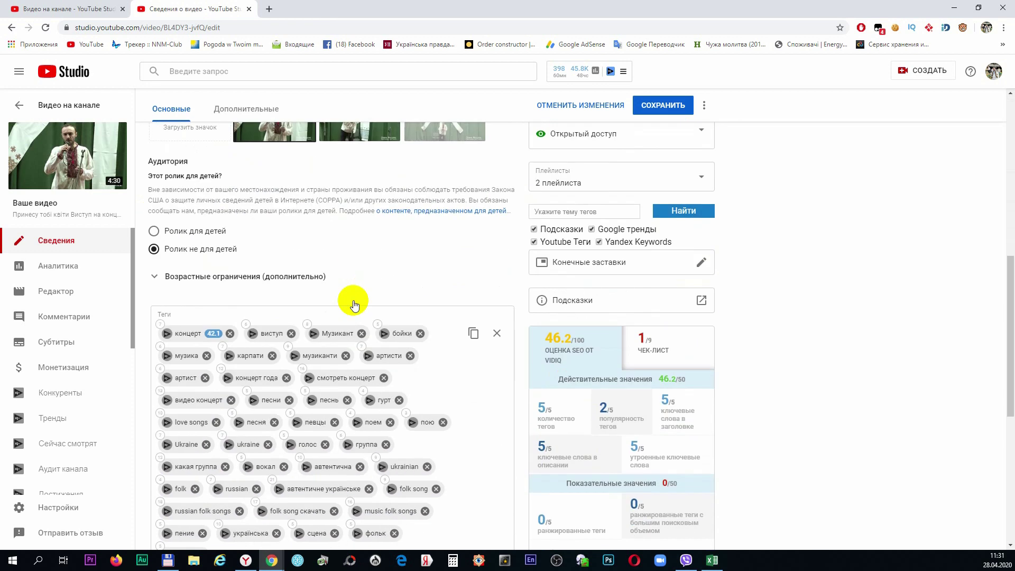
scroll(354, 305, "down", 3)
left_click(320, 377)
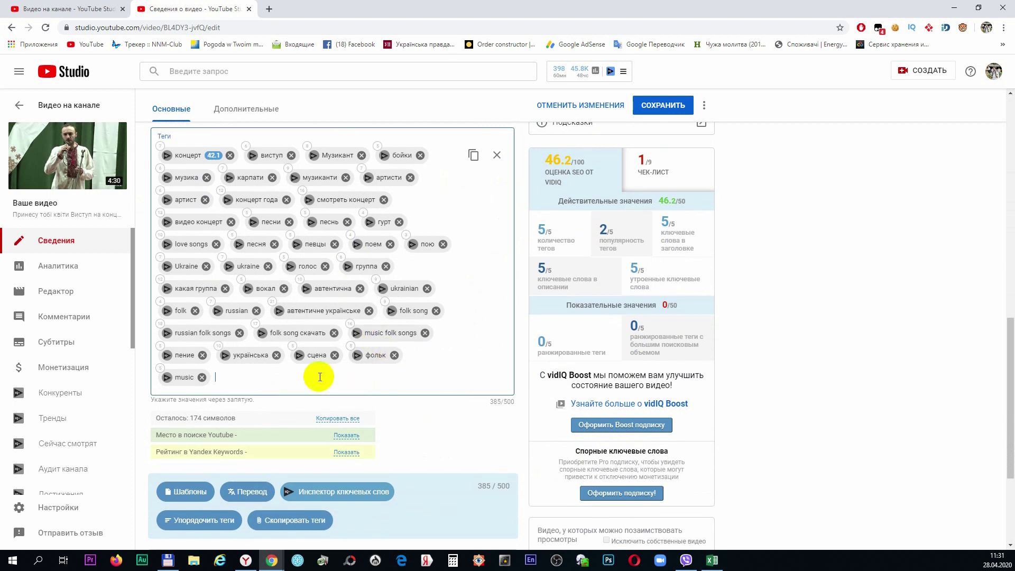
key("ctrl+v")
key("Return")
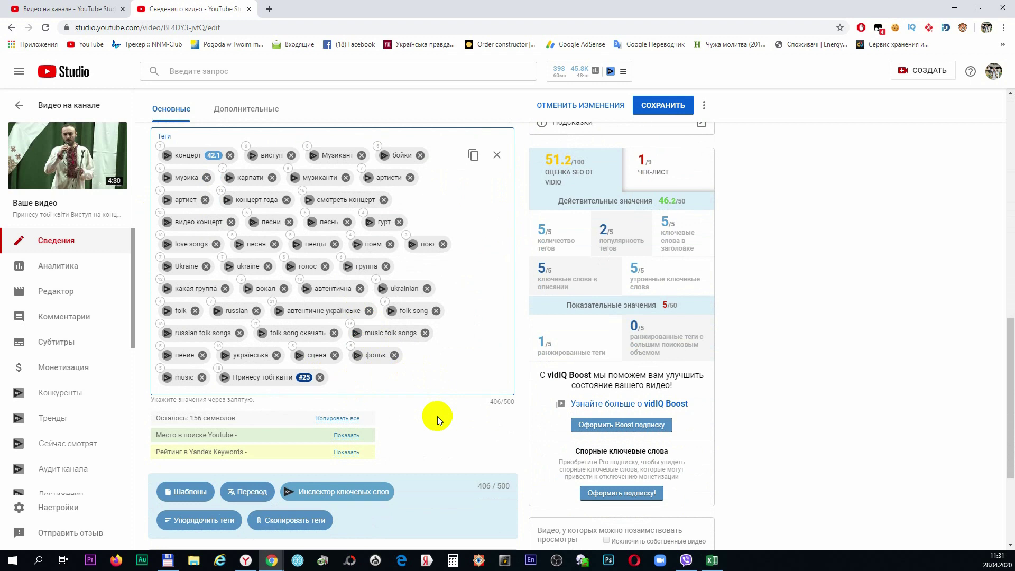
scroll(437, 416, "up", 4)
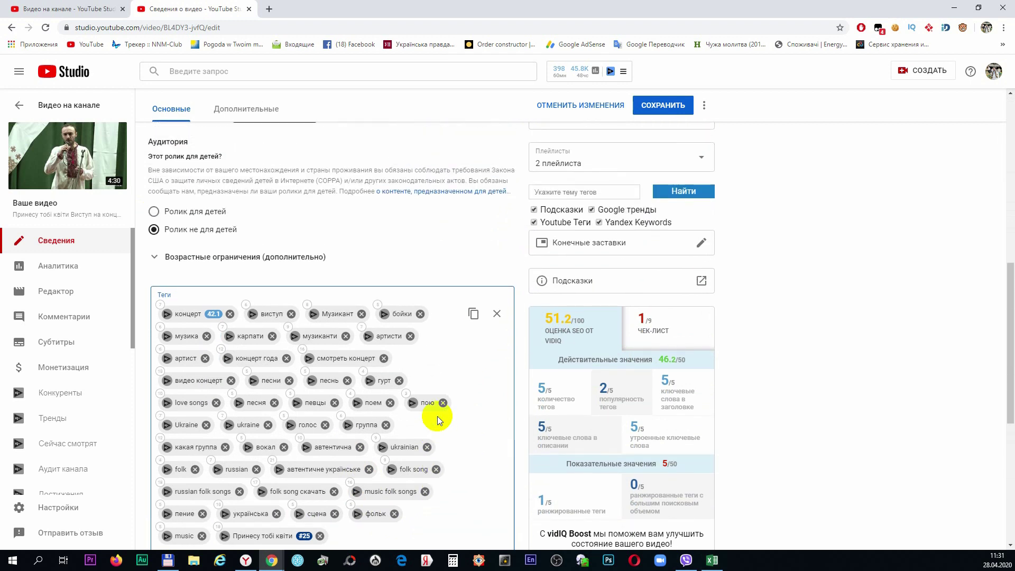
scroll(436, 416, "up", 3)
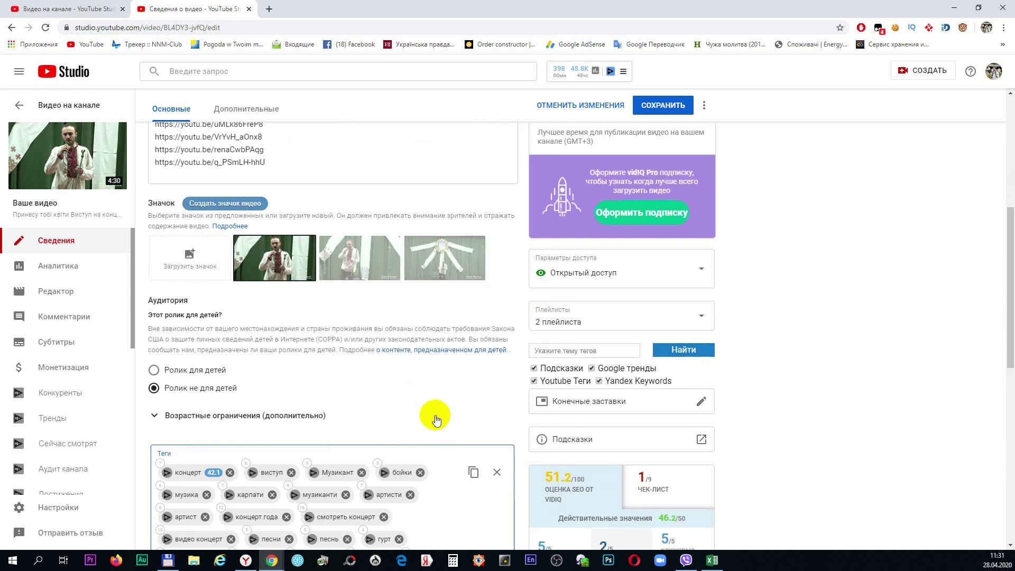
scroll(436, 421, "up", 6)
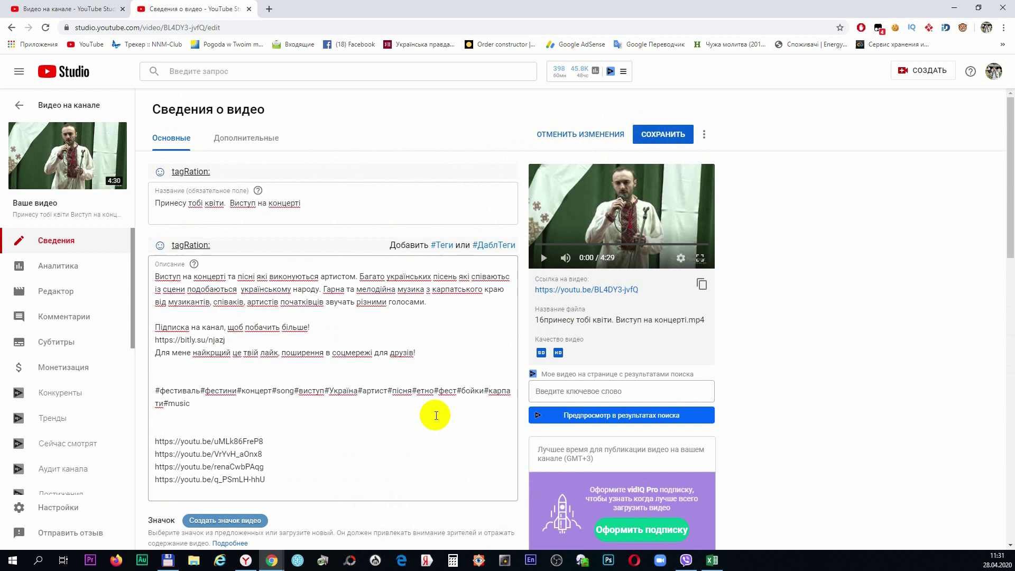
Save the concert video's edited tags and description, then review the details page
left_click(658, 136)
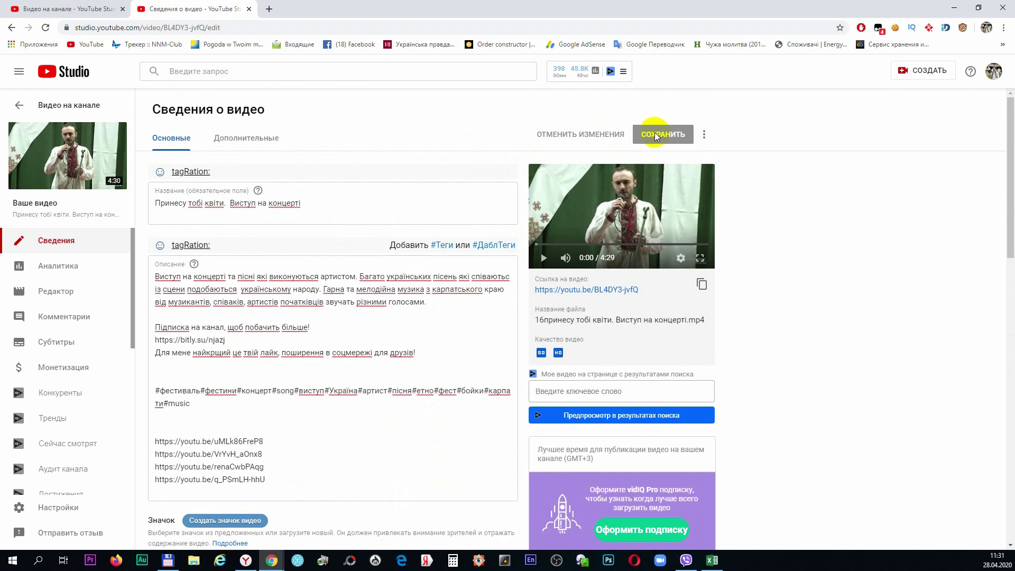
scroll(392, 391, "down", 5)
scroll(391, 392, "down", 1)
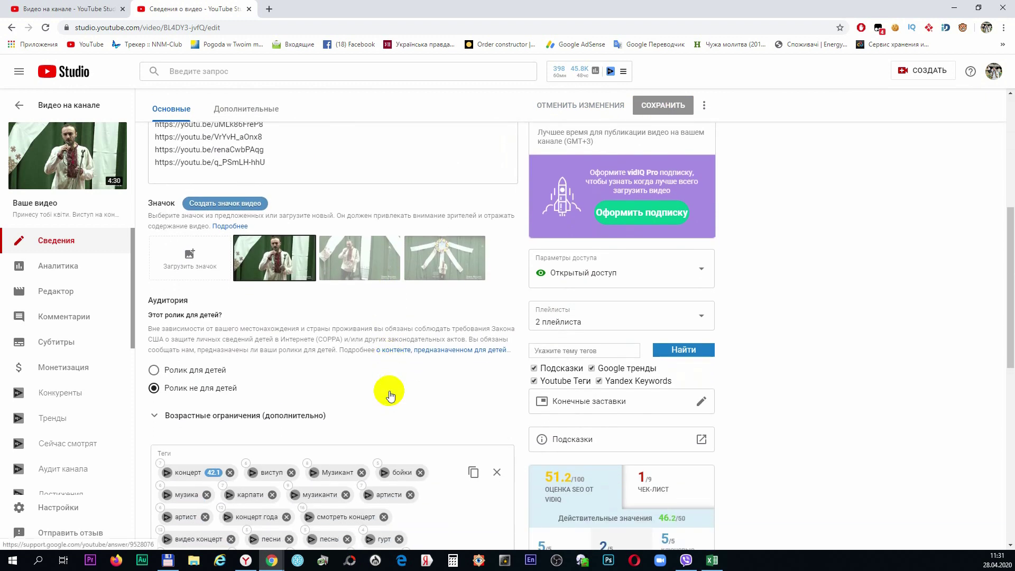
scroll(388, 390, "up", 4)
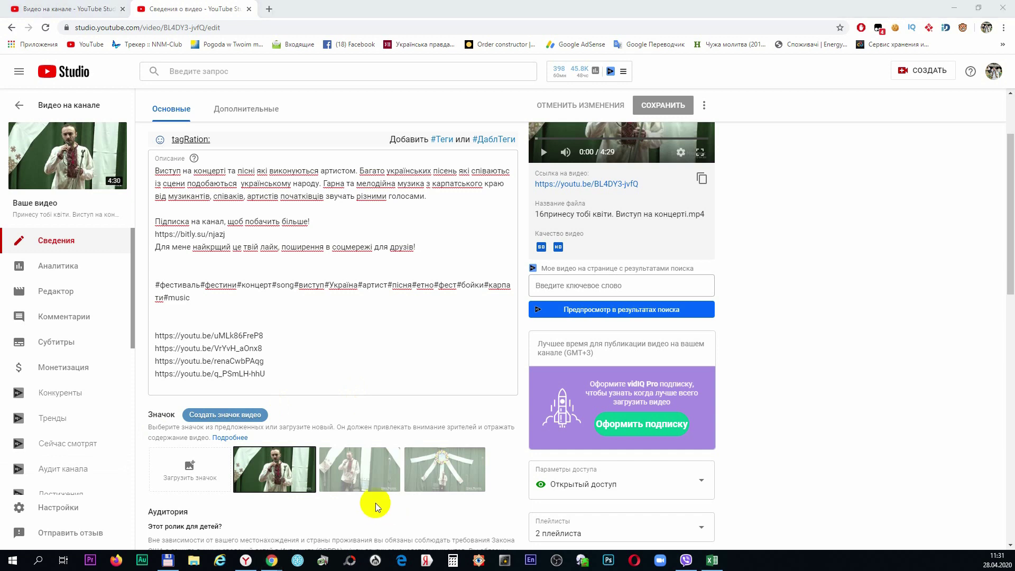
scroll(375, 503, "up", 2)
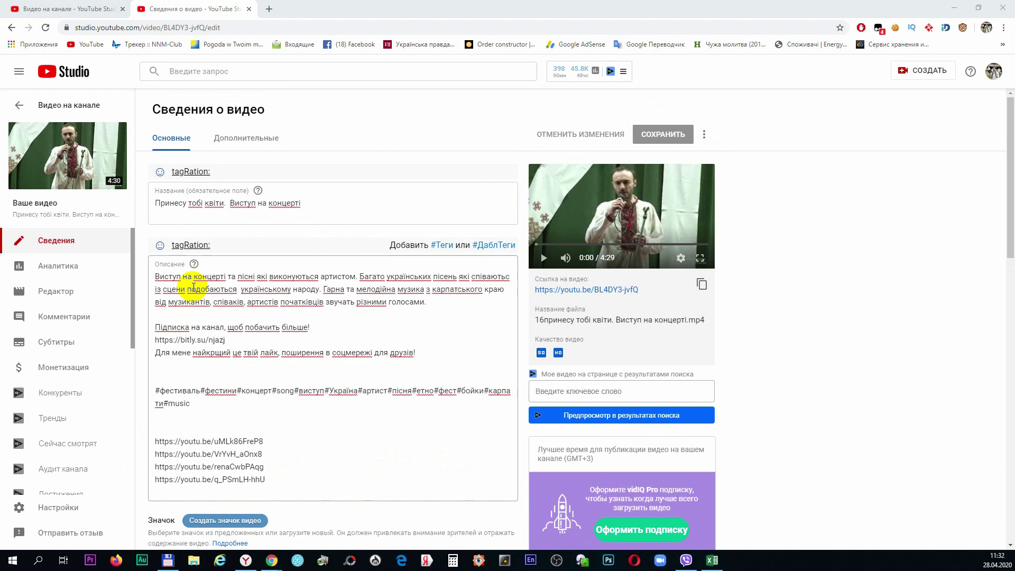
Copy the concert video's full description
left_click_drag(155, 276, 297, 475)
right_click(225, 456)
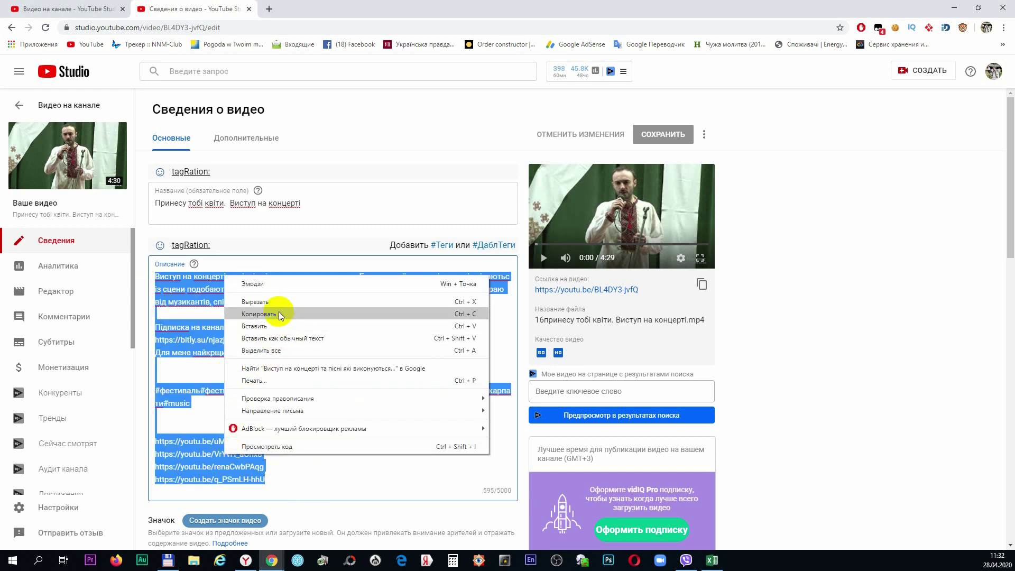
left_click(278, 313)
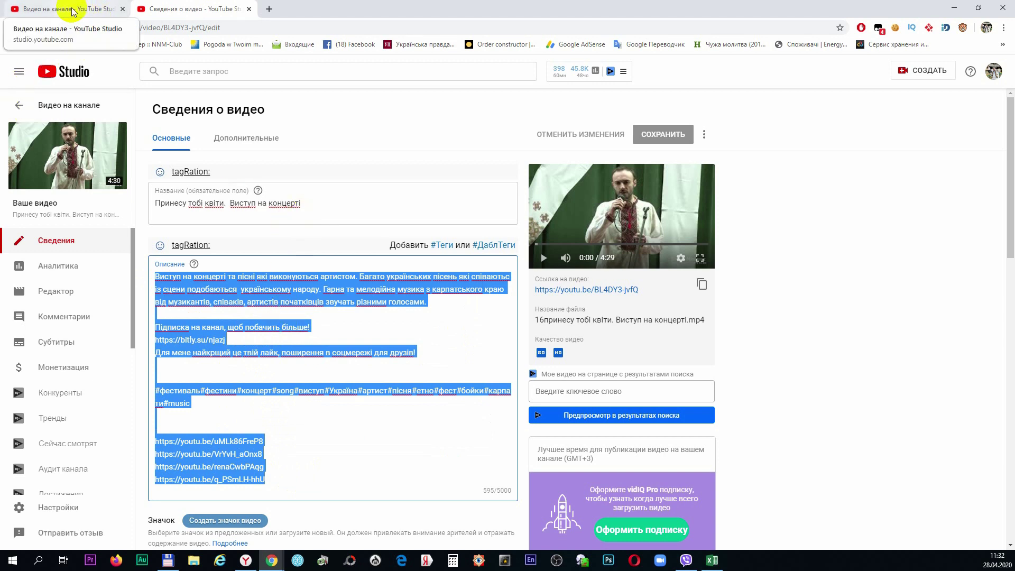
In the 14-video bulk edit, add a Заменить все description change with the pasted 595-character text
left_click(72, 11)
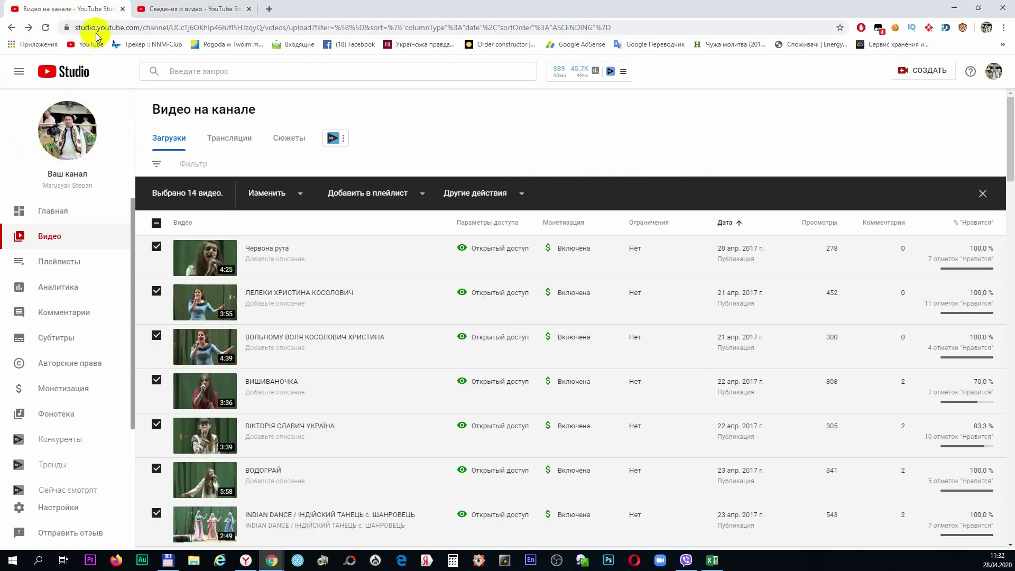
left_click(299, 194)
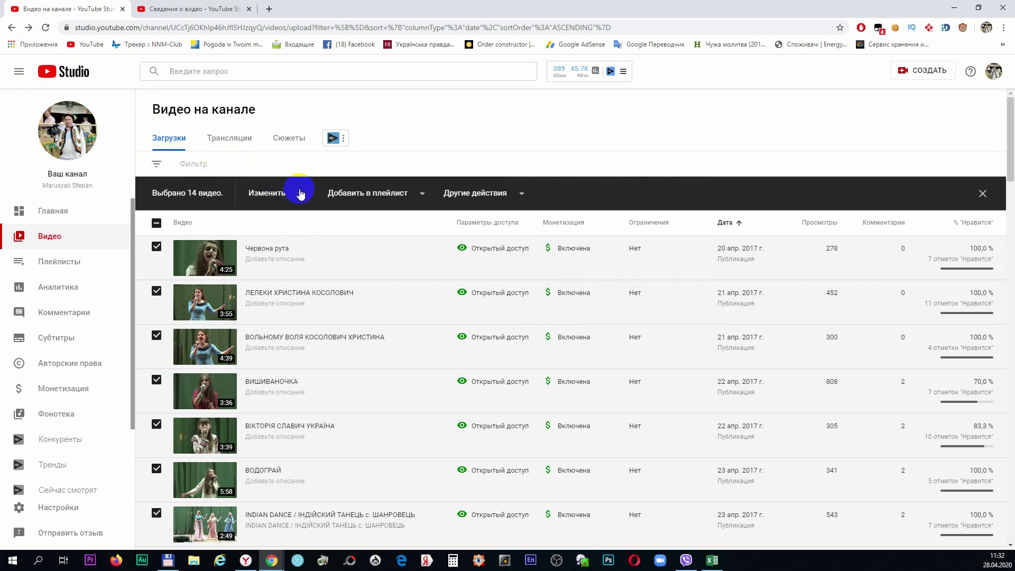
left_click(300, 194)
left_click(285, 209)
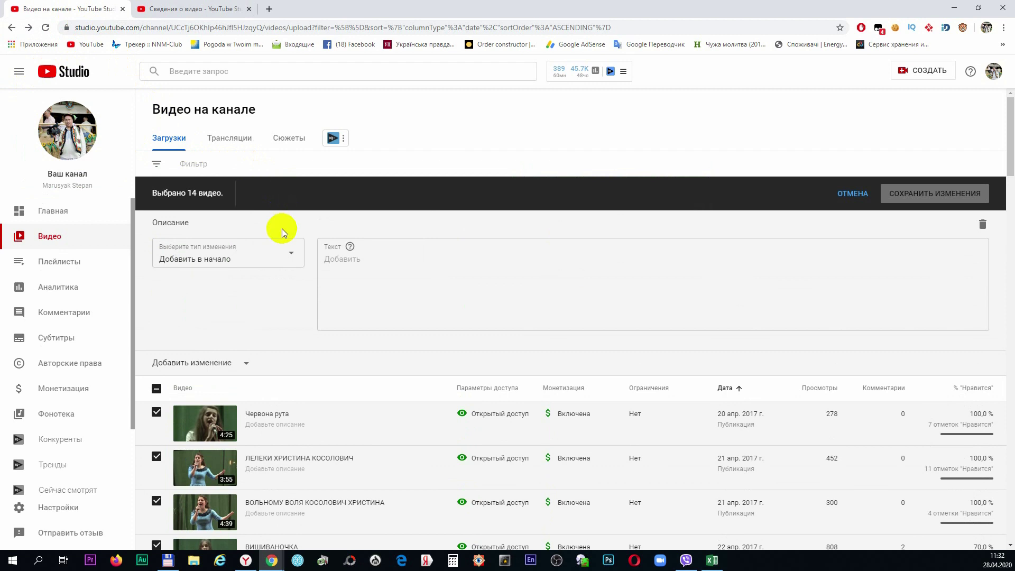
left_click(290, 257)
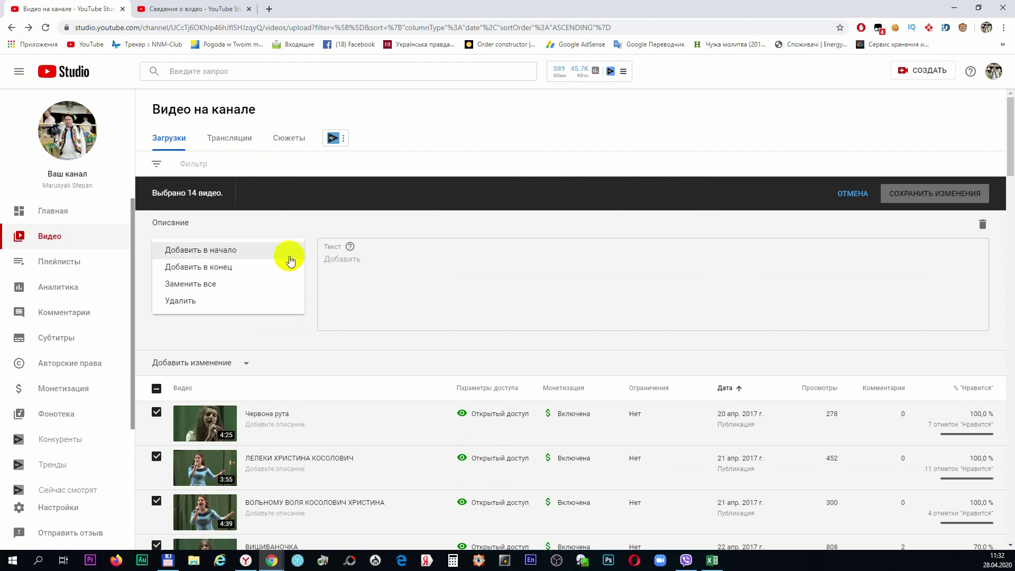
left_click(220, 285)
left_click(397, 266)
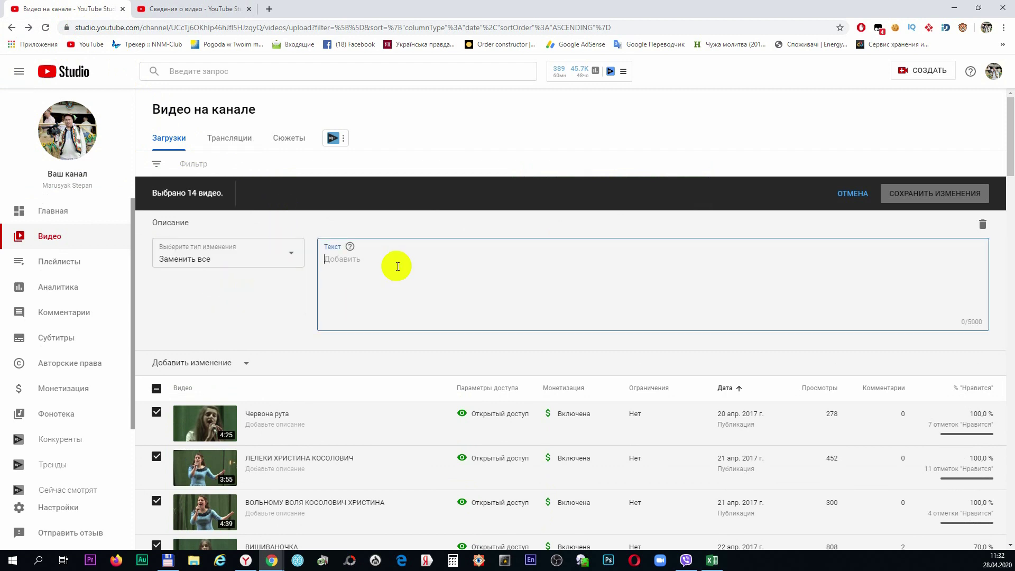
key("ctrl+v")
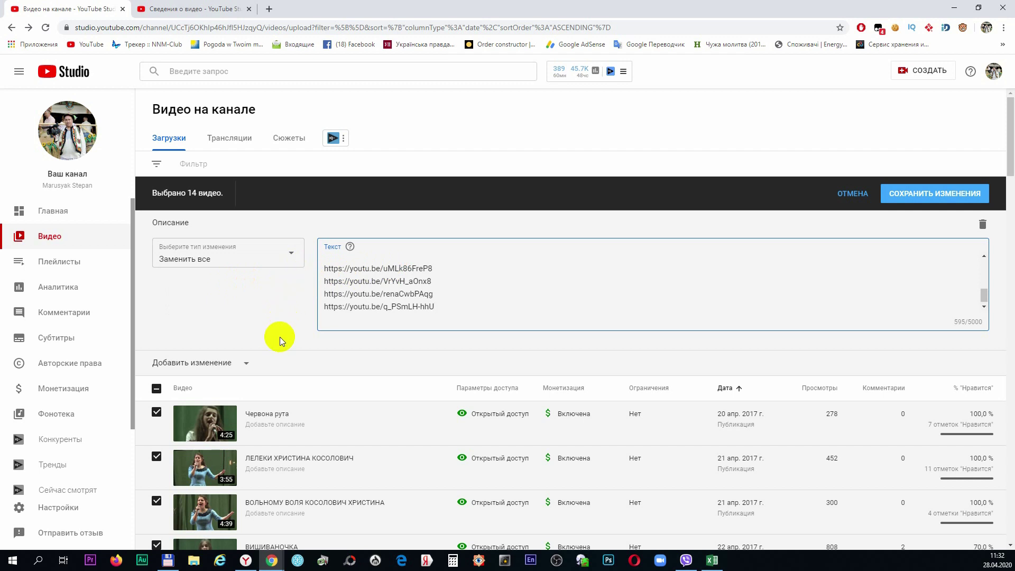
left_click(248, 366)
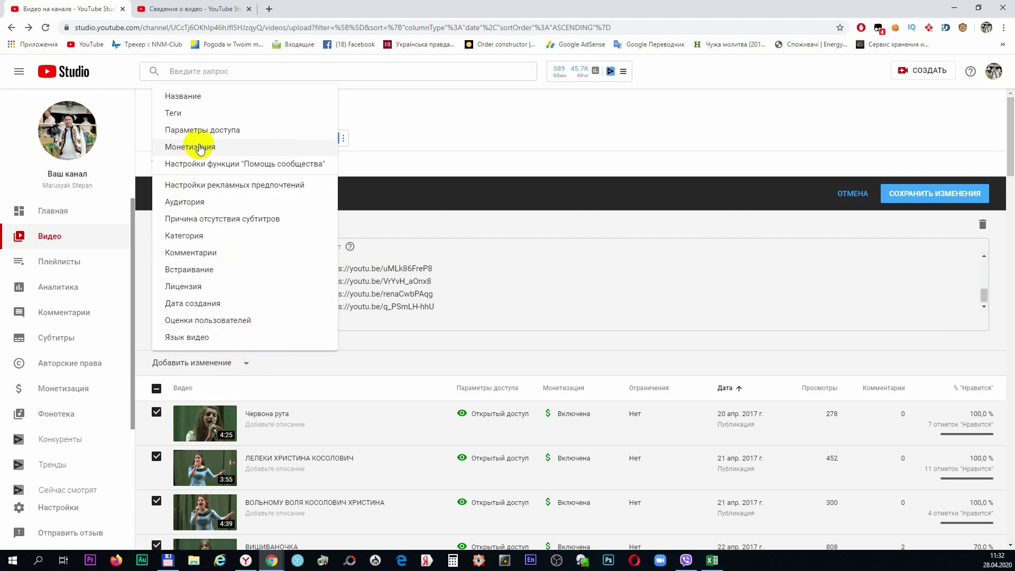
Add a bulk tags change set to Заменить все
left_click(214, 115)
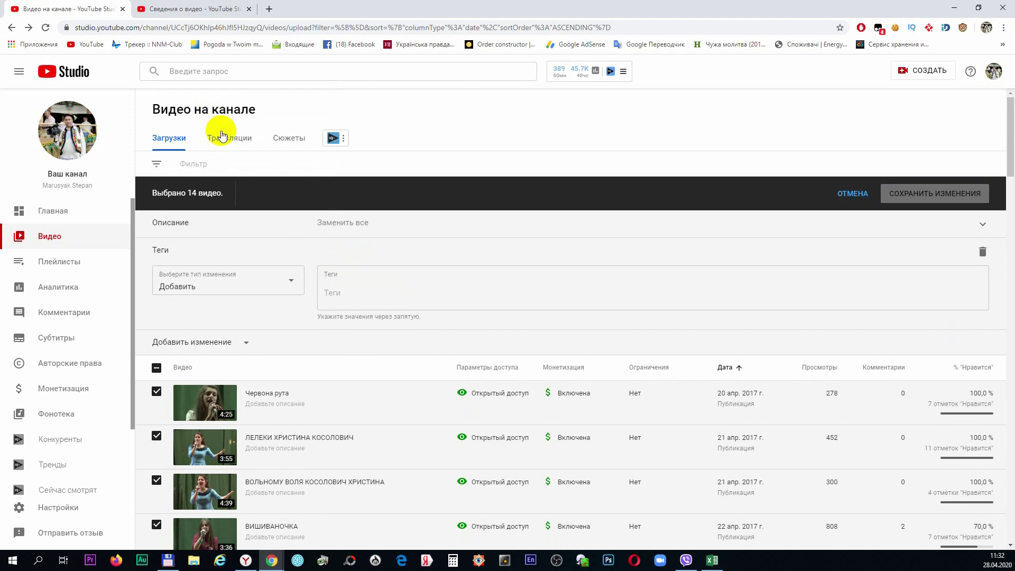
left_click(291, 285)
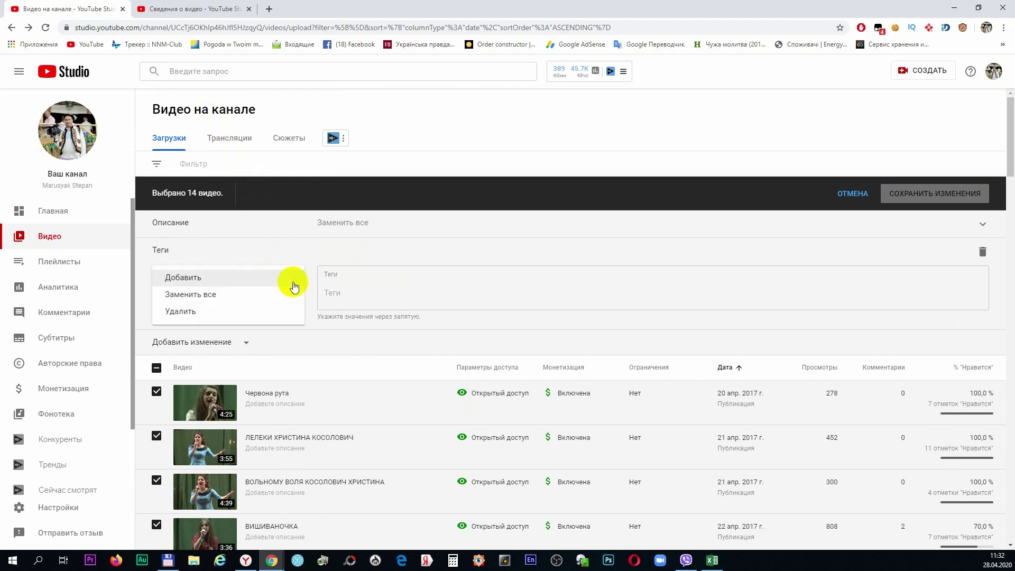
left_click(243, 296)
left_click(362, 298)
Copy the concert video's tags and paste all 41 into the bulk tags field
left_click(214, 9)
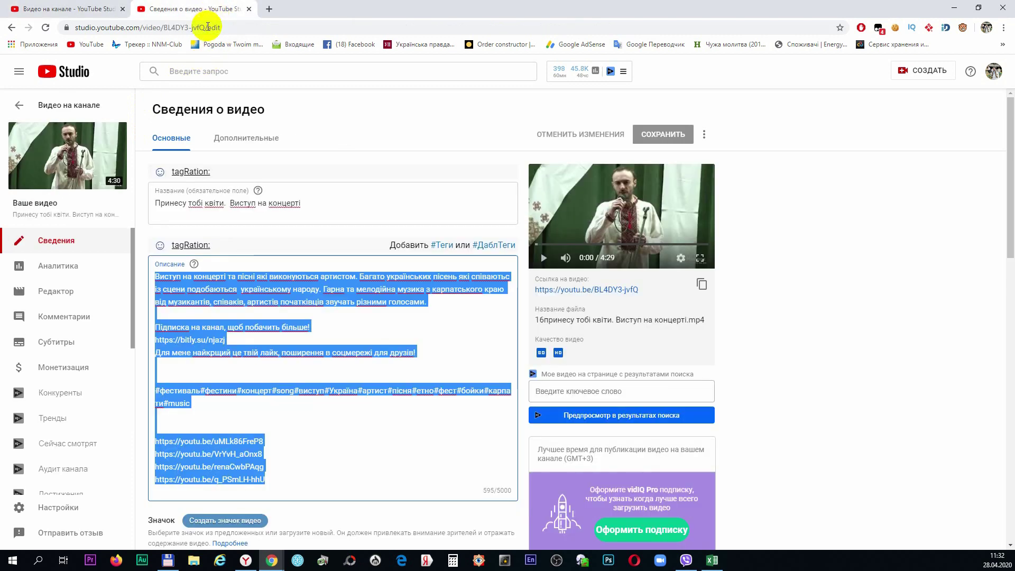
scroll(365, 434, "down", 6)
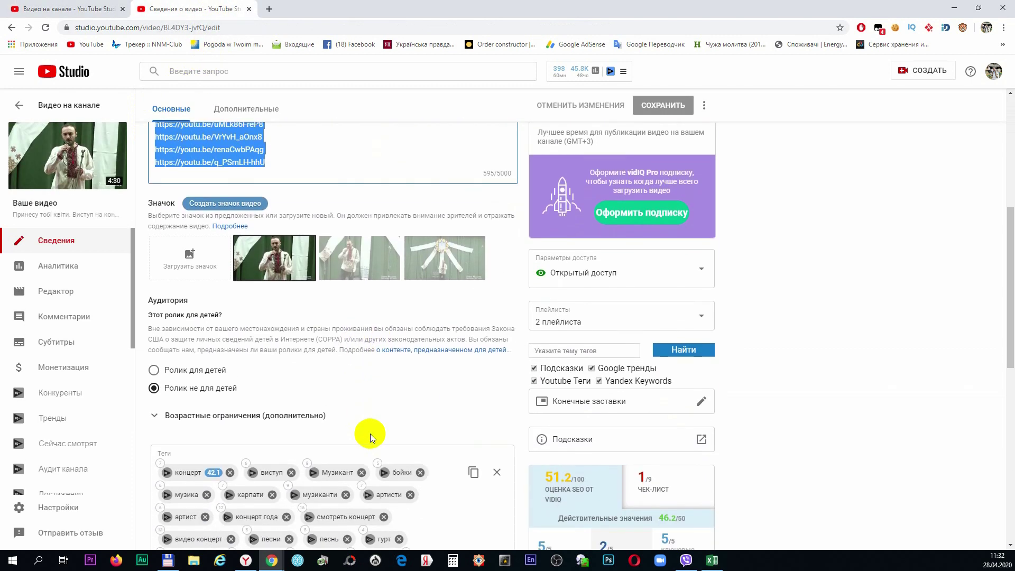
scroll(370, 433, "down", 3)
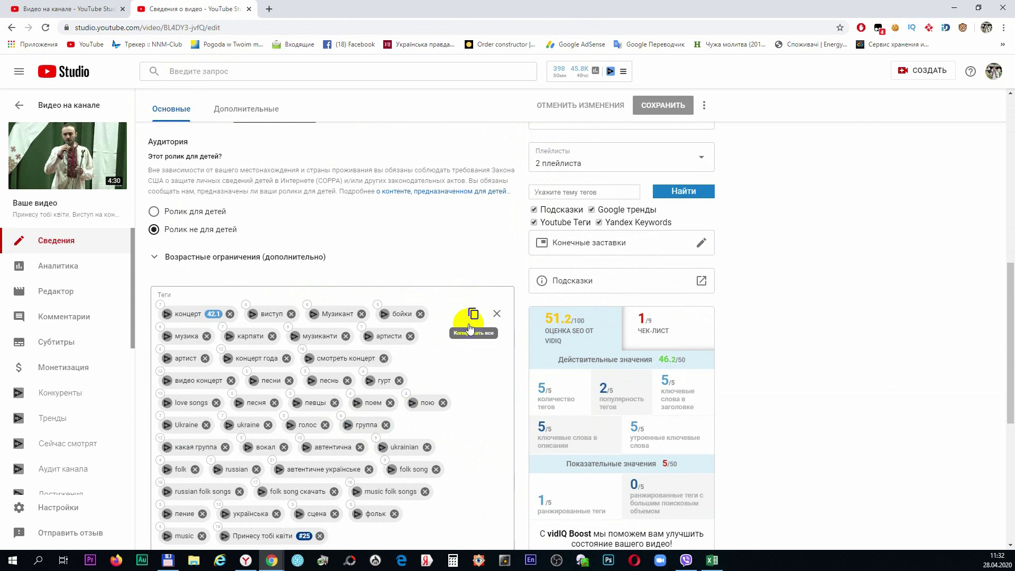
scroll(470, 328, "down", 2)
left_click(473, 210)
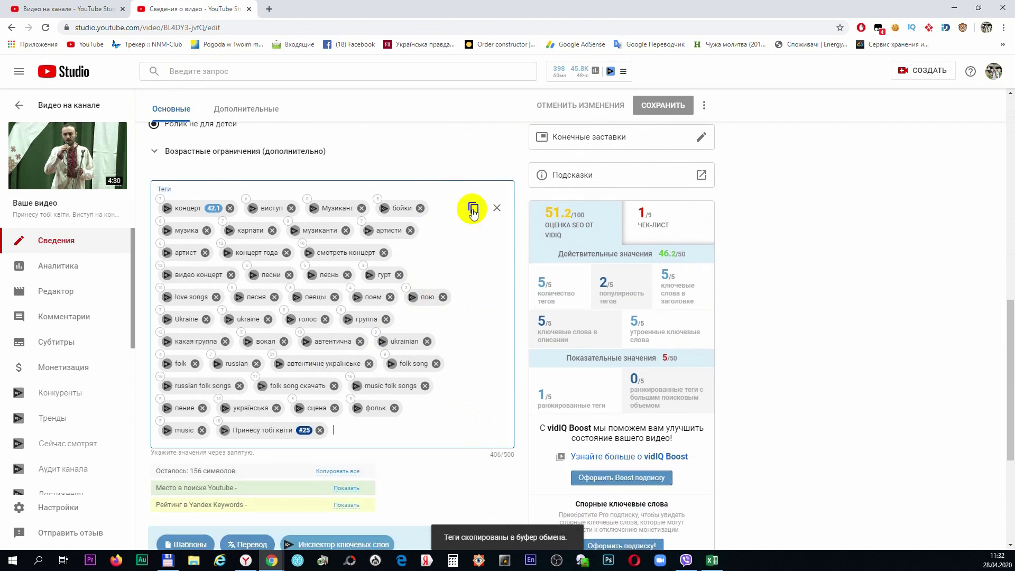
left_click(83, 11)
right_click(356, 293)
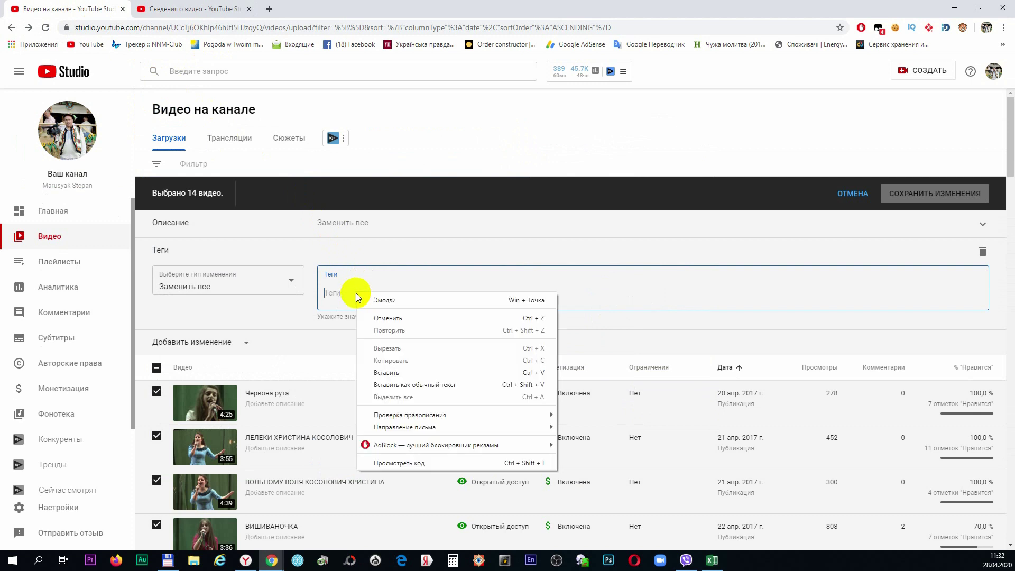
left_click(382, 372)
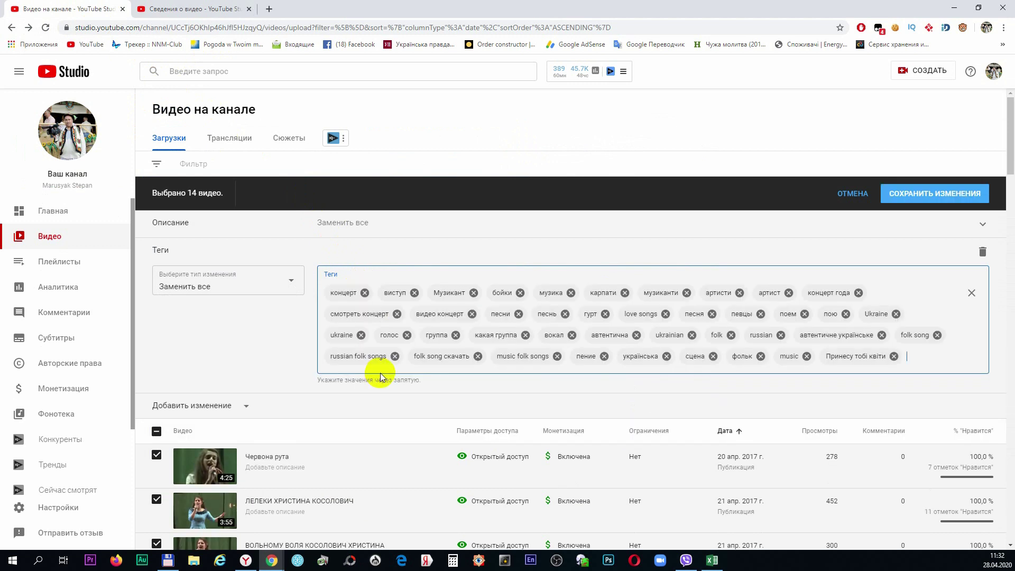
Remove the 'Принесу тобі квіти' tag from the bulk tag list
left_click(894, 355)
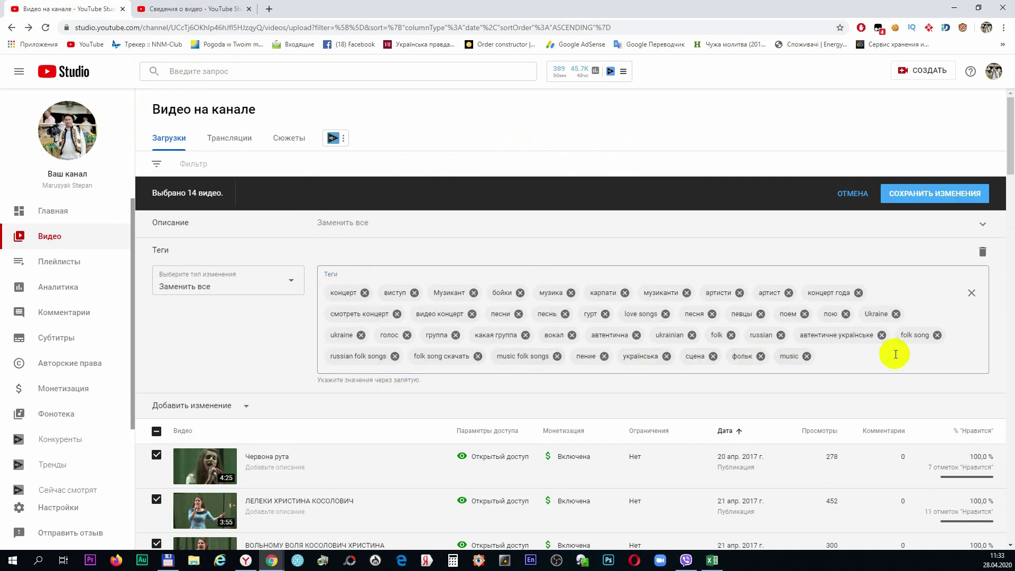
left_click(263, 320)
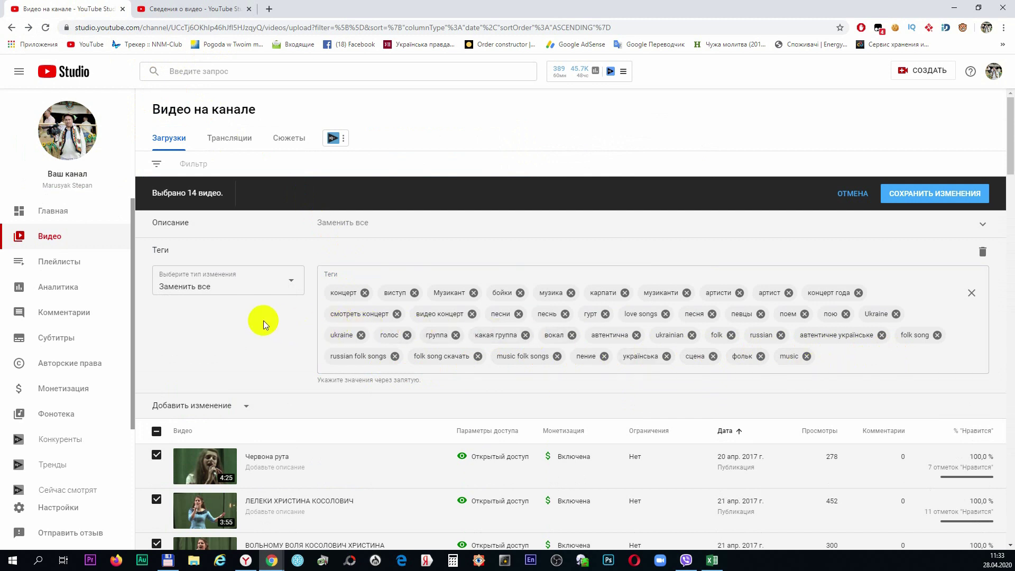
scroll(246, 318, "down", 5)
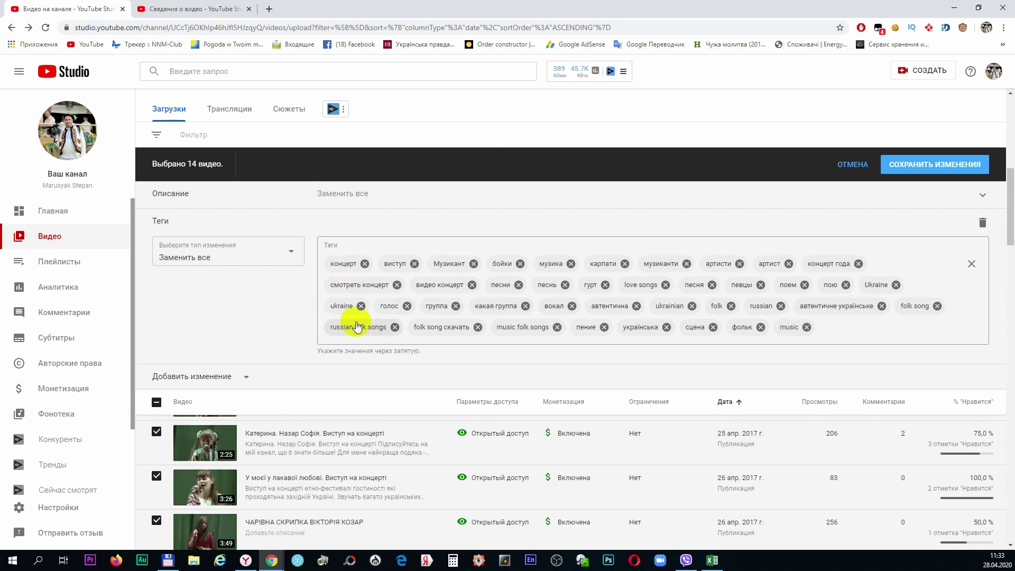
scroll(333, 322, "up", 5)
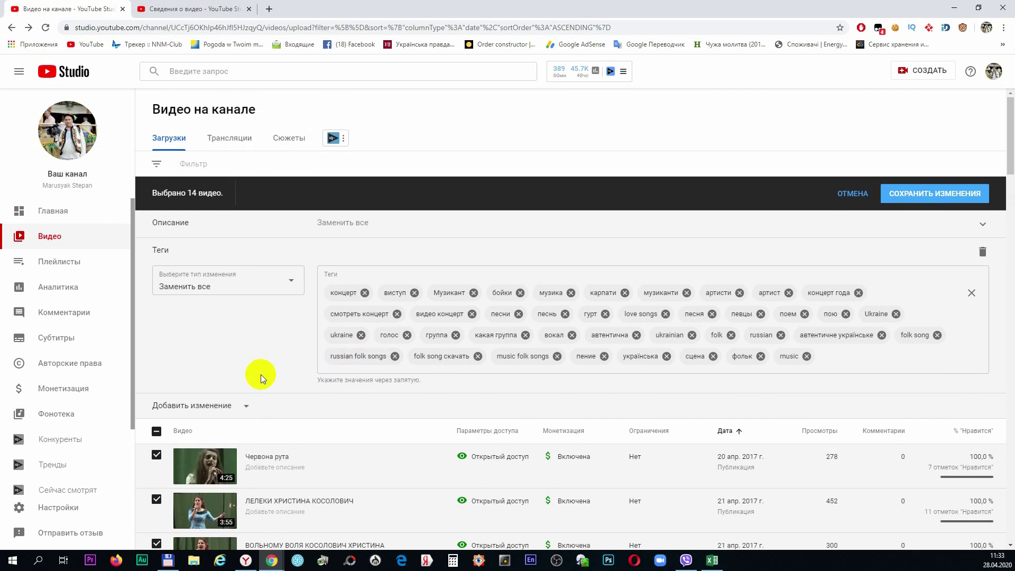
left_click(246, 407)
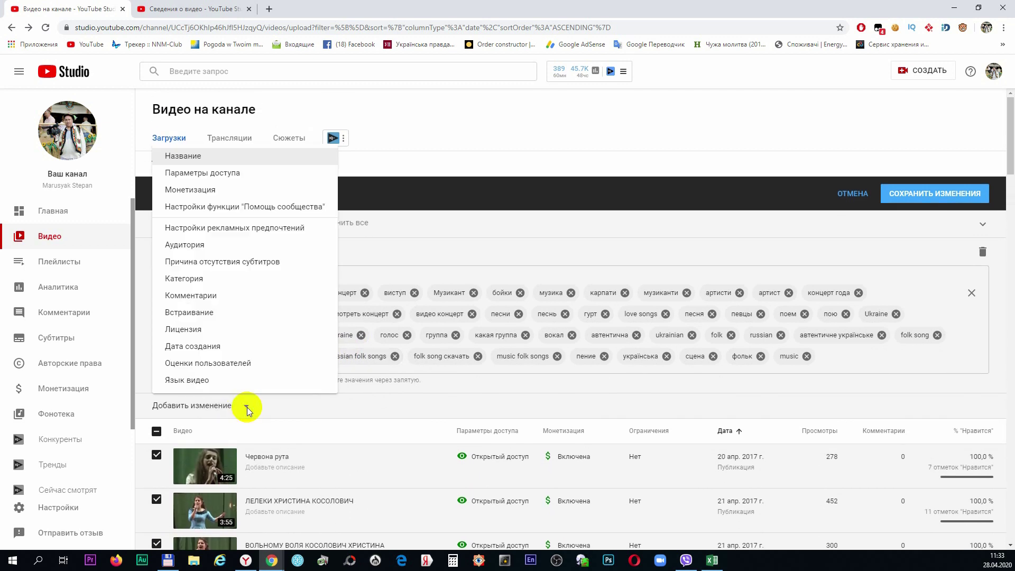
Add a Язык видео change to the bulk edit set to Украинский
left_click(191, 386)
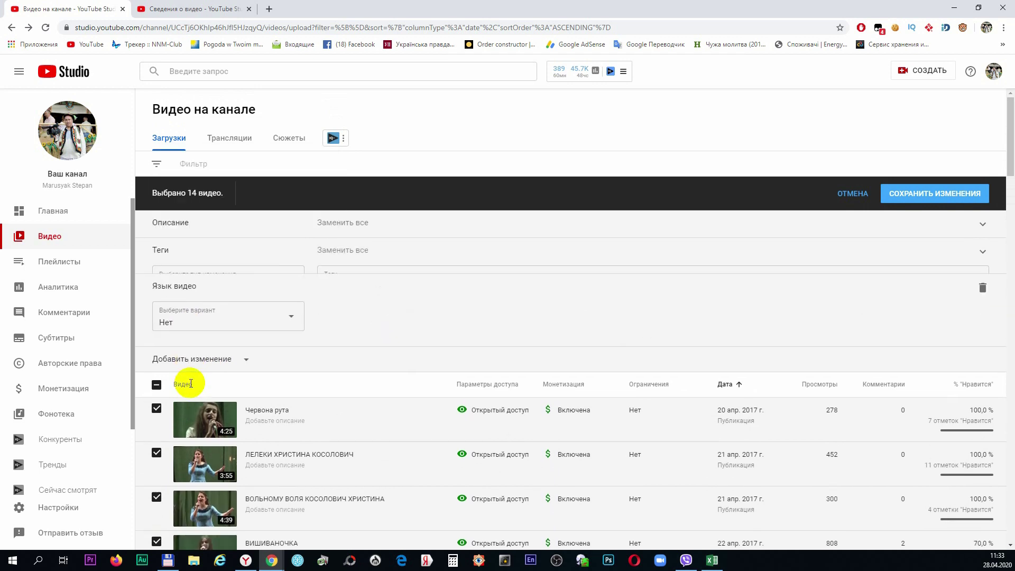
left_click(287, 309)
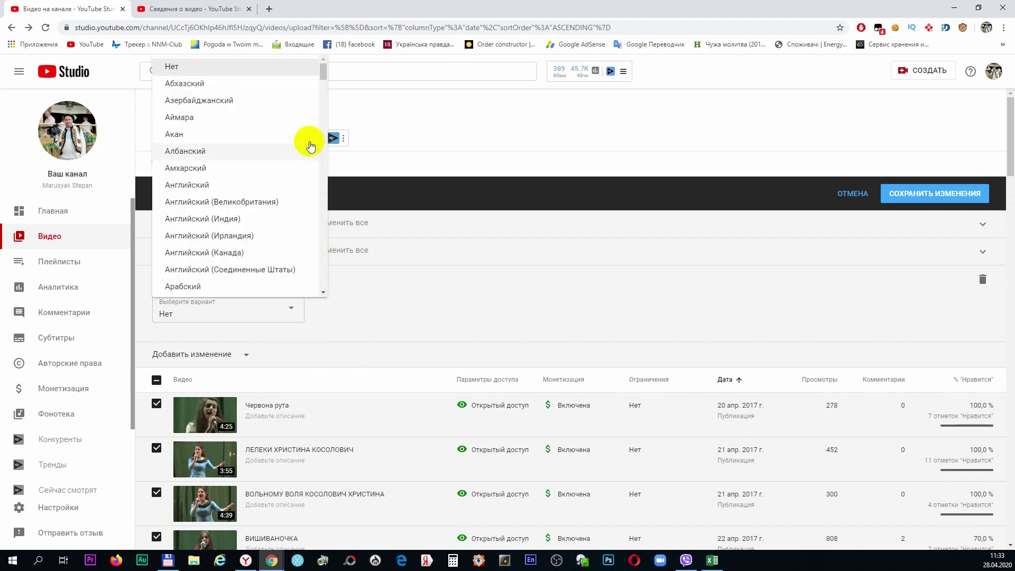
left_click_drag(324, 76, 318, 243)
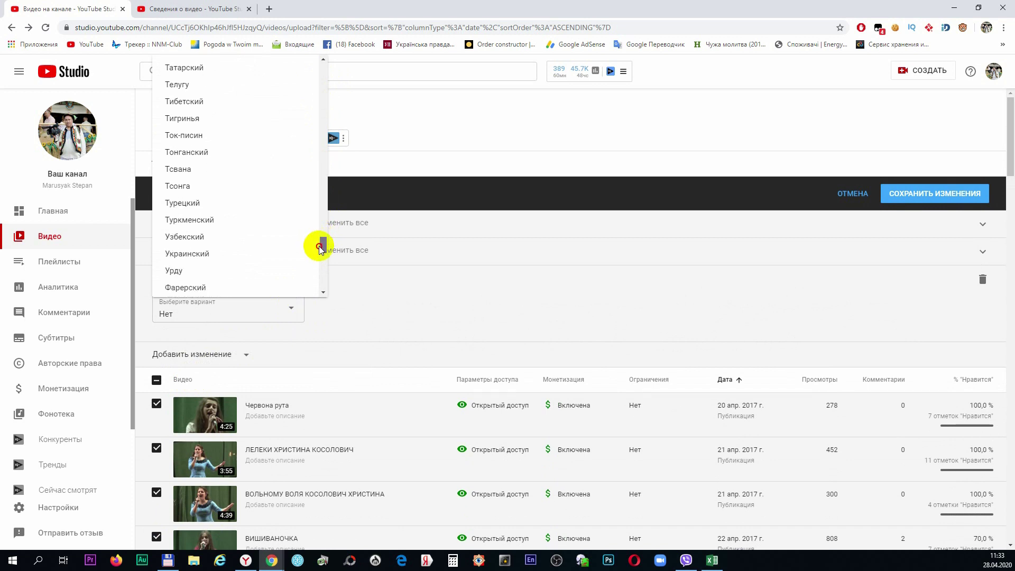
left_click(243, 252)
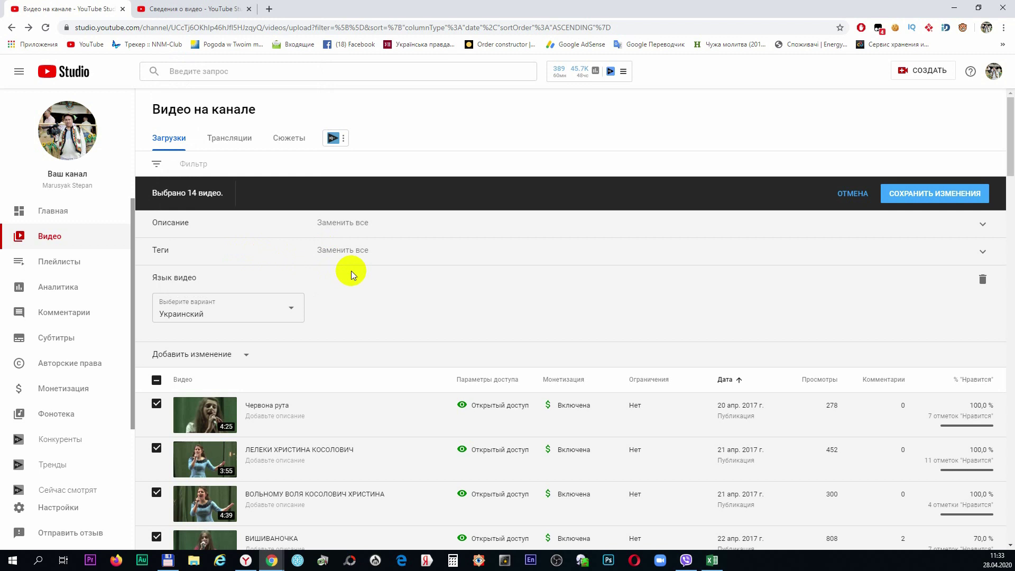
scroll(516, 304, "down", 8)
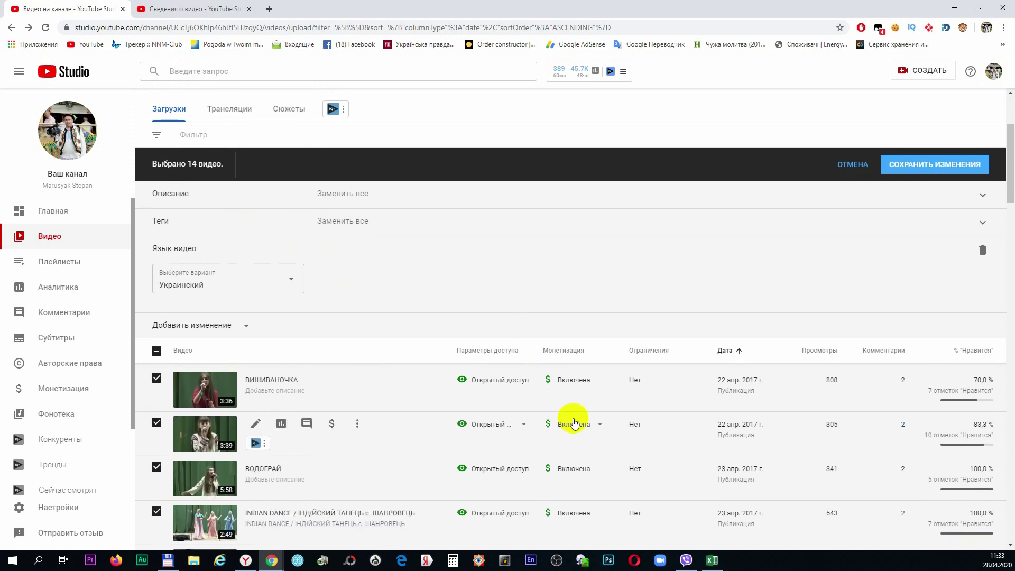
scroll(667, 436, "down", 5)
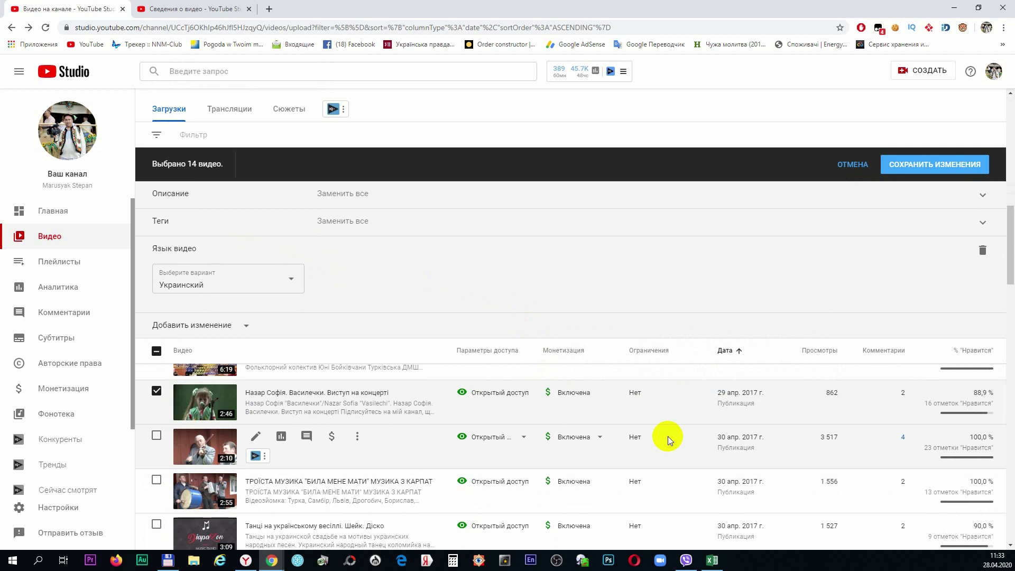
scroll(668, 436, "up", 1)
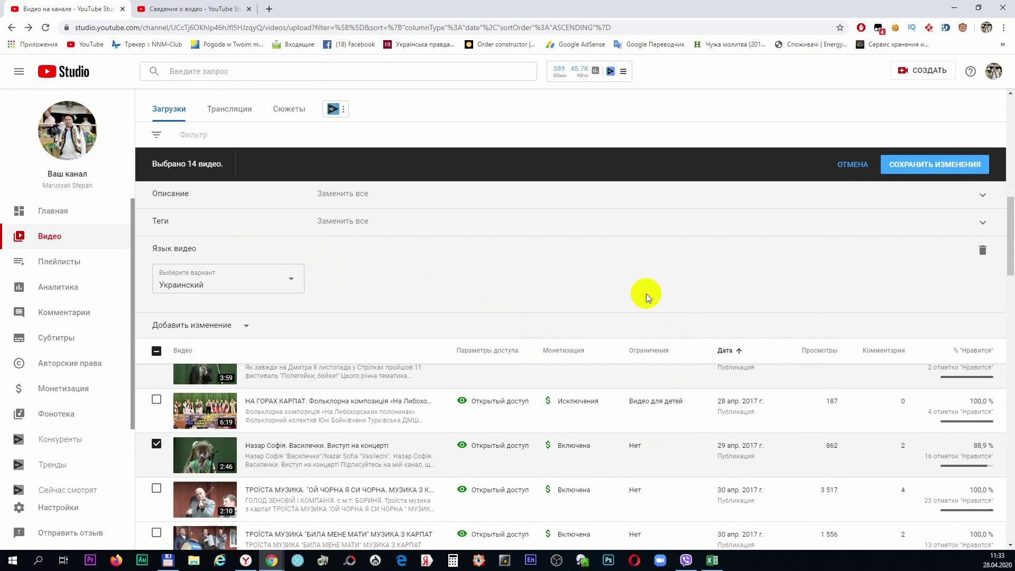
Apply the bulk changes to all 14 videos, acknowledging 'Я осознаю последствия этого действия'
left_click(925, 164)
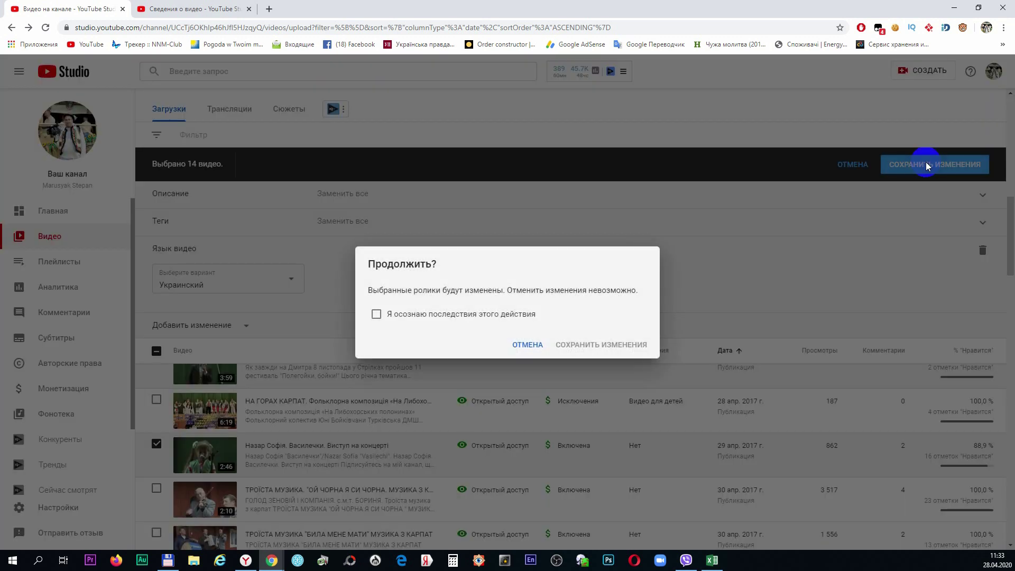
left_click(444, 315)
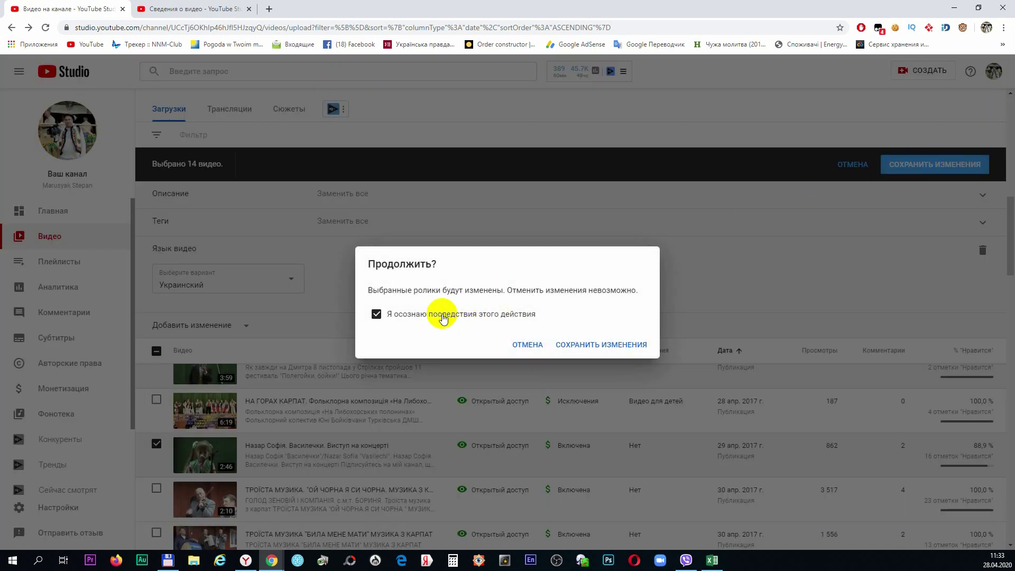
left_click(588, 346)
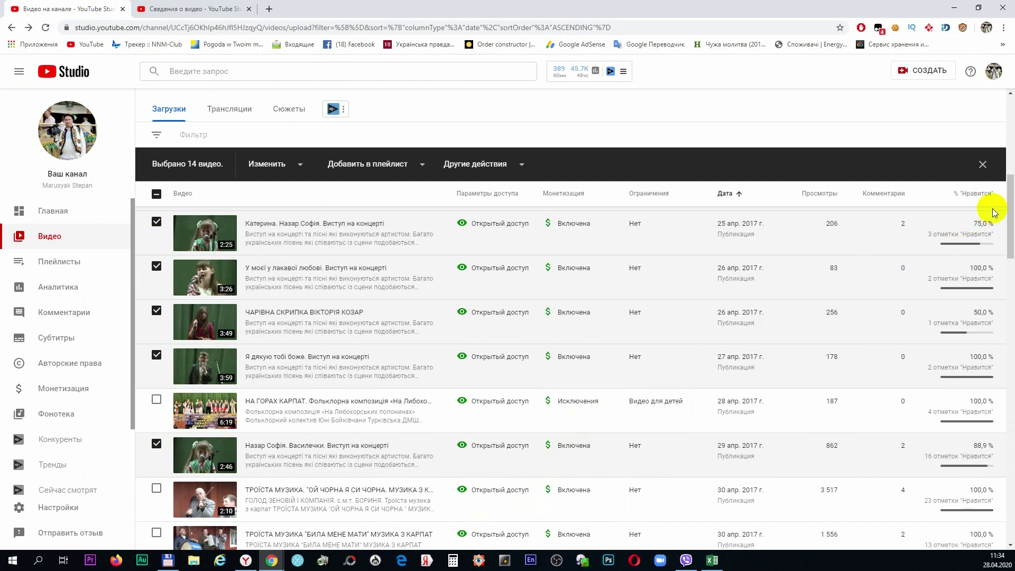
Open the Червона рута video's details page from the channel video list
left_click_drag(1010, 200, 1012, 112)
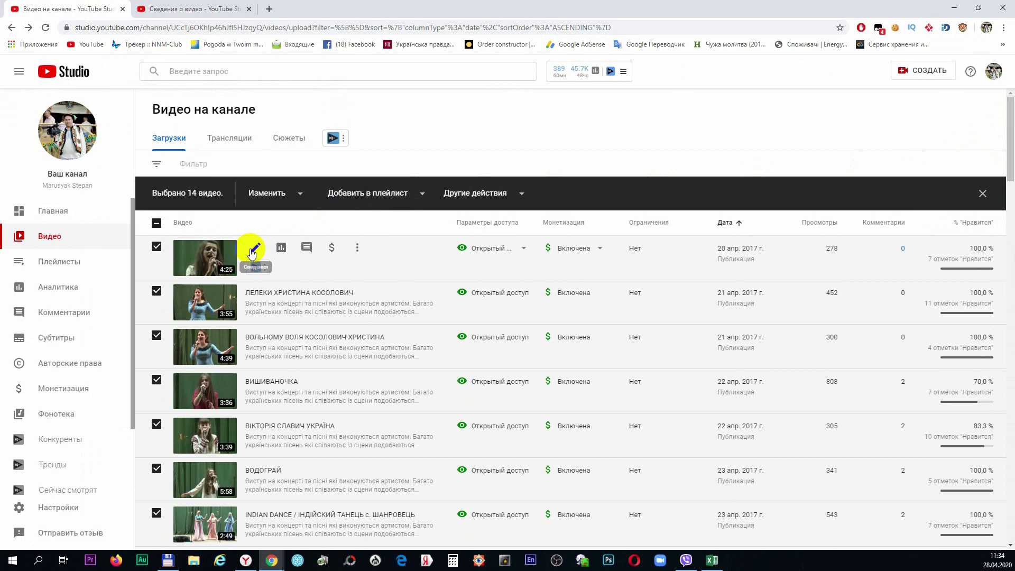
left_click(254, 249)
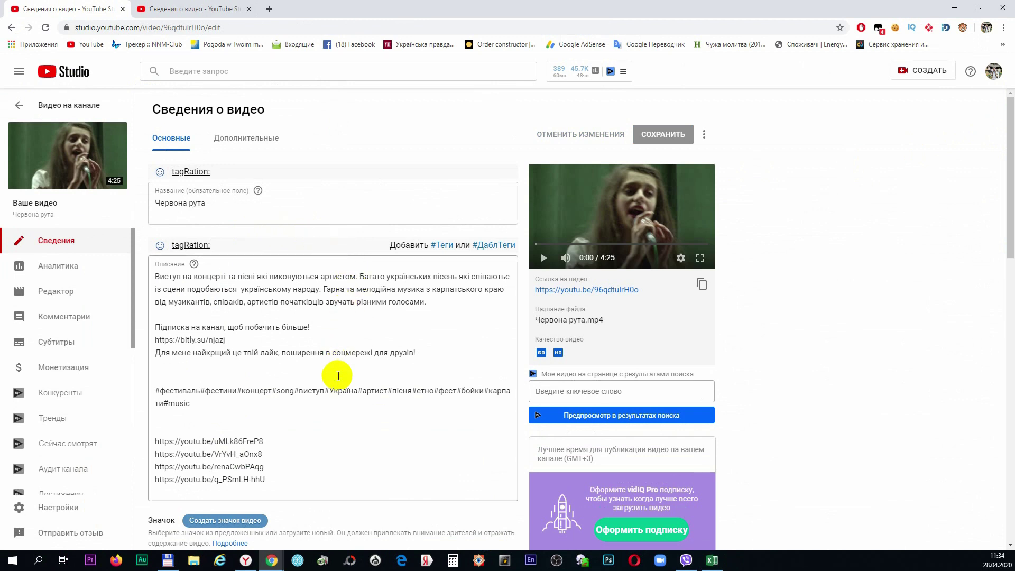
Add the tag 'черона рута' after the 'music' tag
scroll(338, 376, "down", 7)
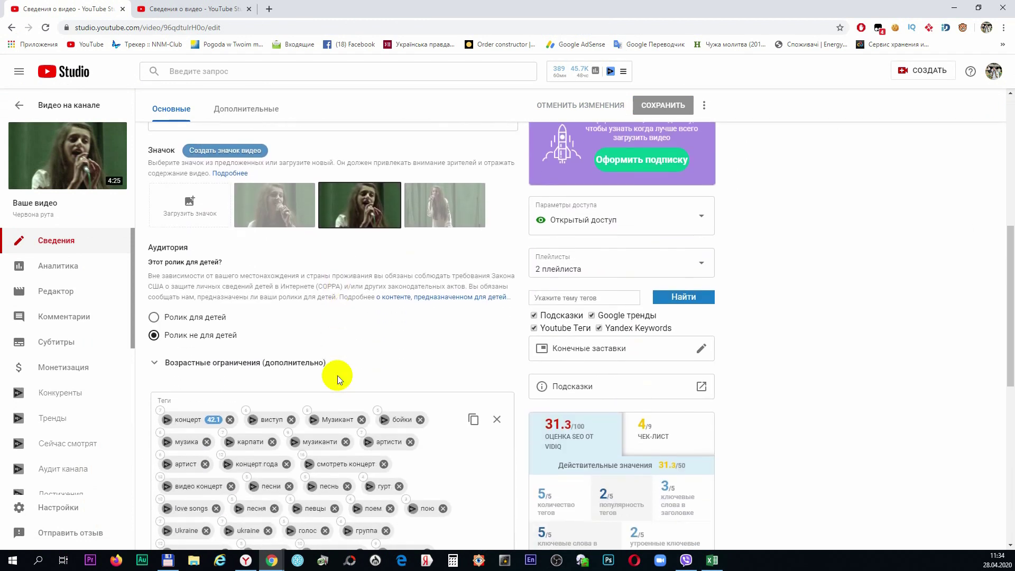
scroll(337, 376, "down", 3)
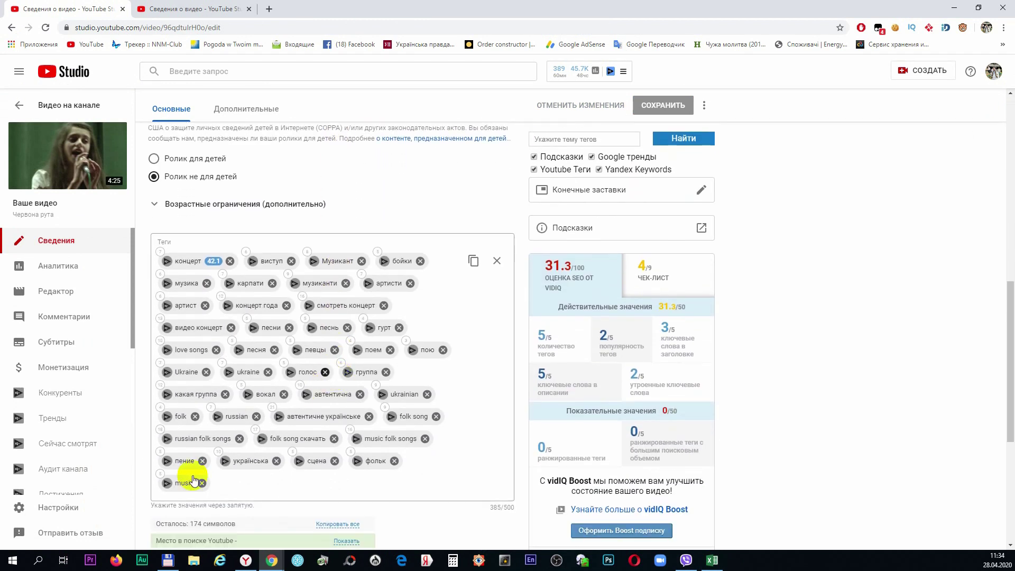
left_click(221, 489)
type("черона рута")
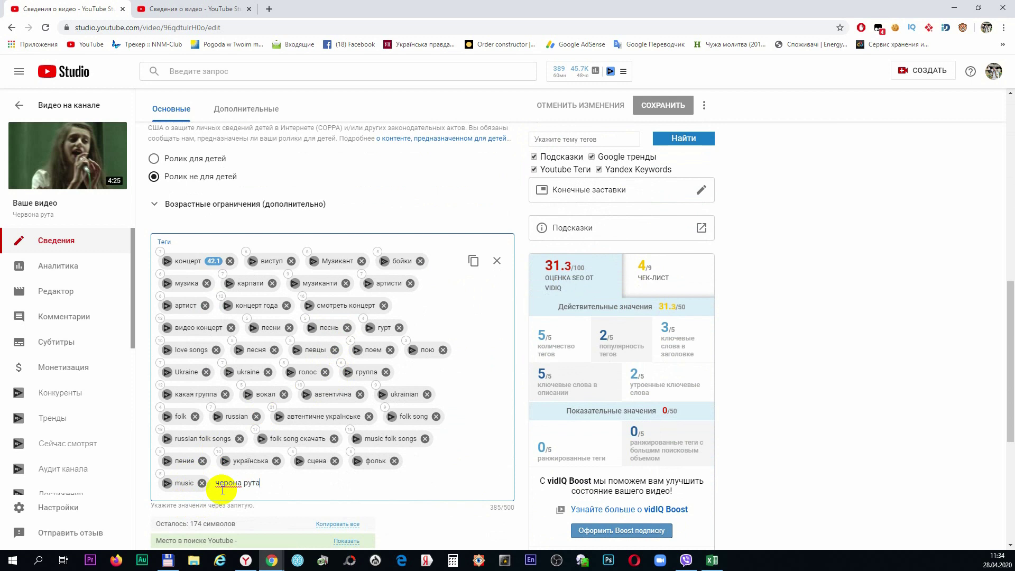
key("Return")
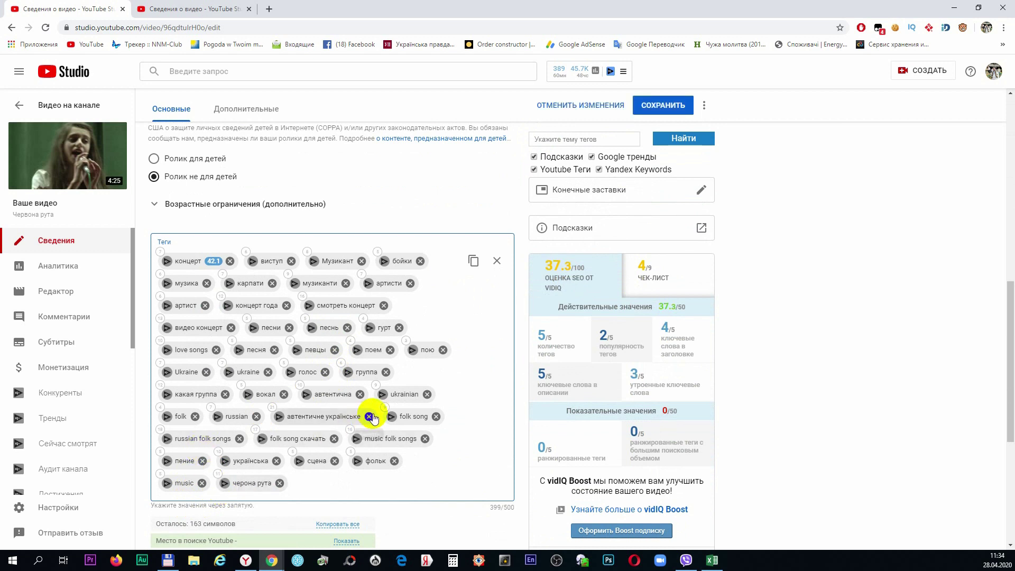
Append '. Виступ на концерт' to the Червона рута video title
scroll(365, 331, "up", 5)
scroll(365, 331, "up", 5)
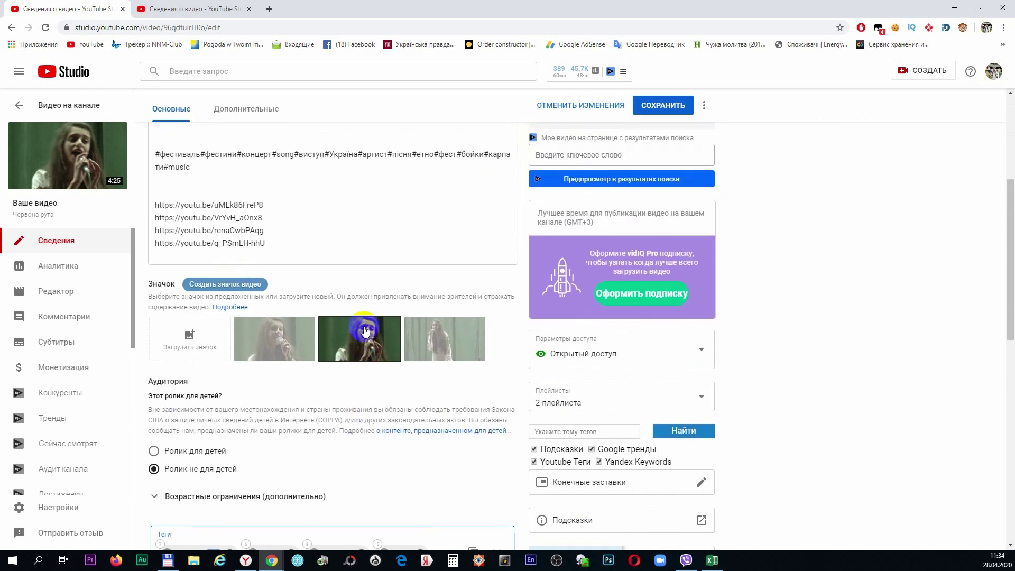
left_click(232, 202)
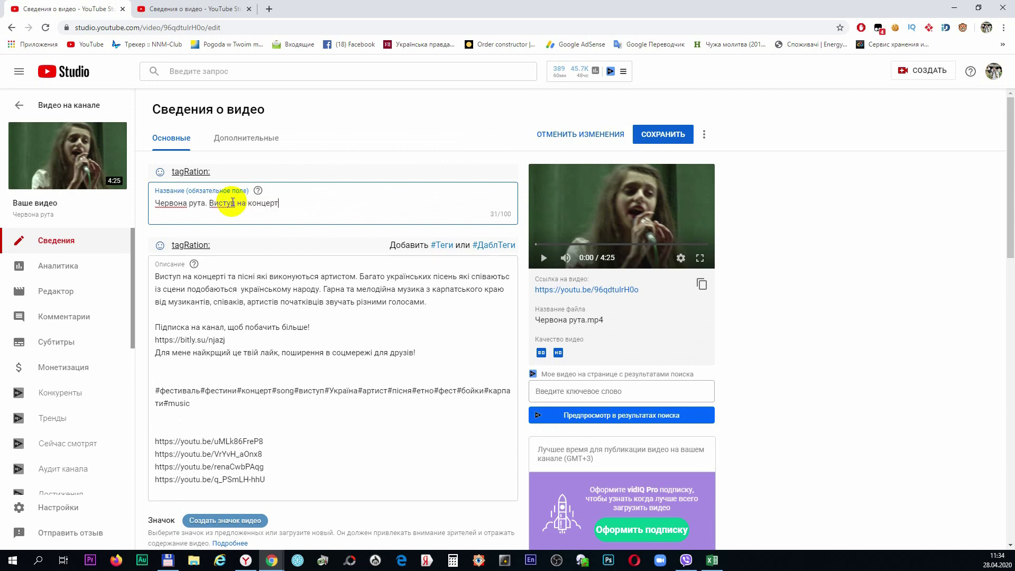
Click into the Червона рута description and scroll through its details page
left_click(346, 428)
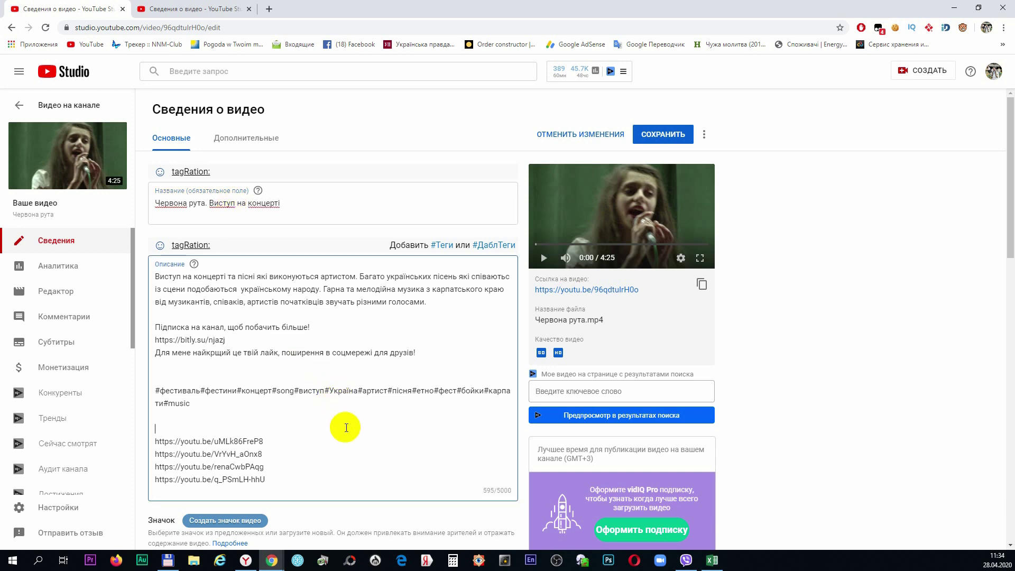
scroll(344, 428, "down", 8)
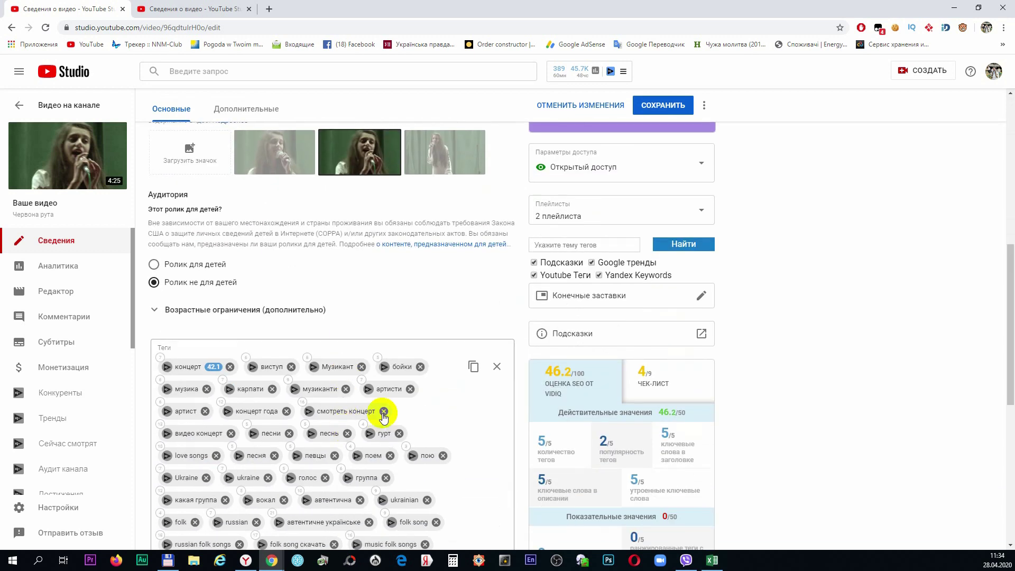
scroll(405, 386, "down", 4)
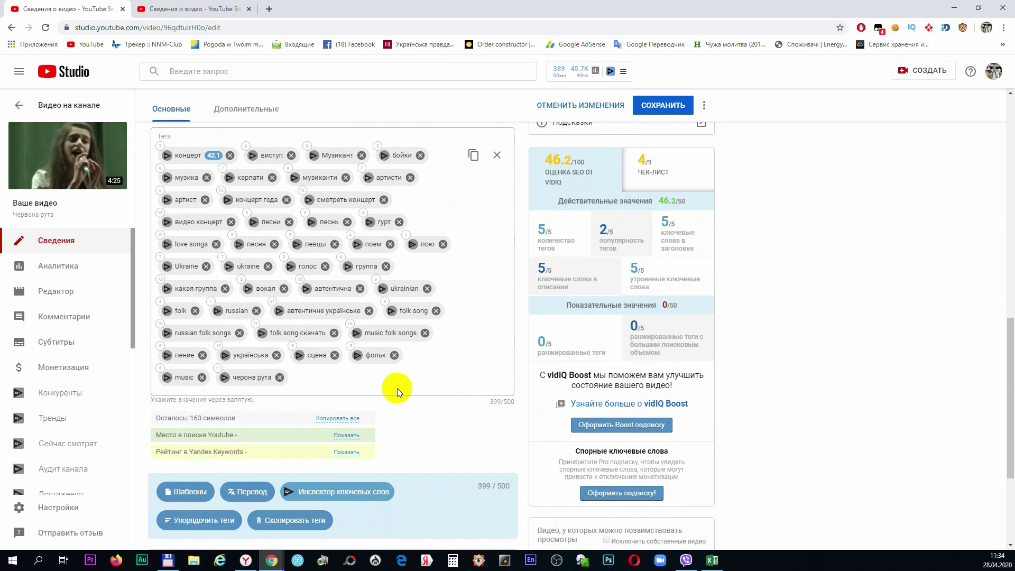
scroll(397, 390, "down", 3)
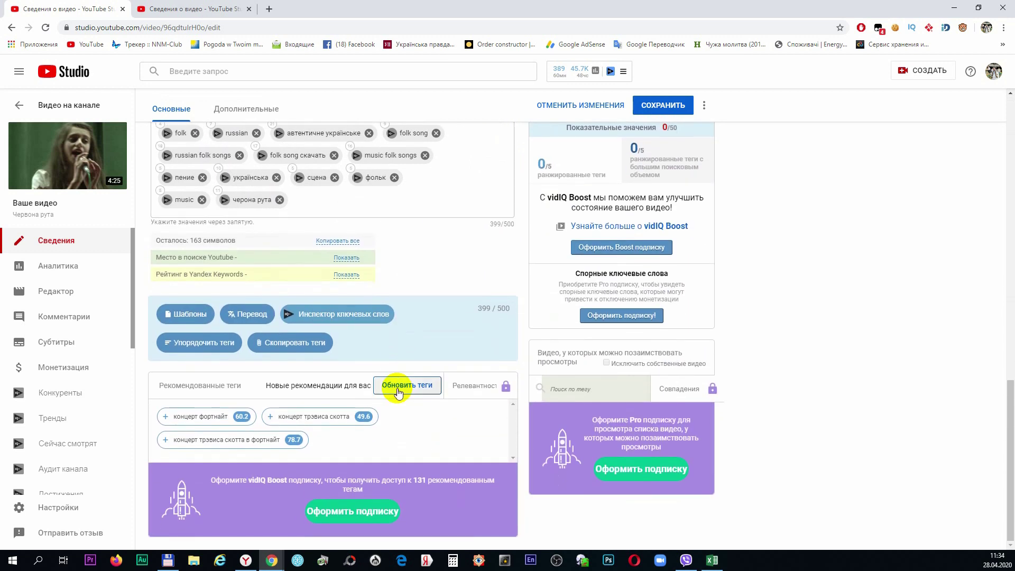
scroll(397, 391, "up", 7)
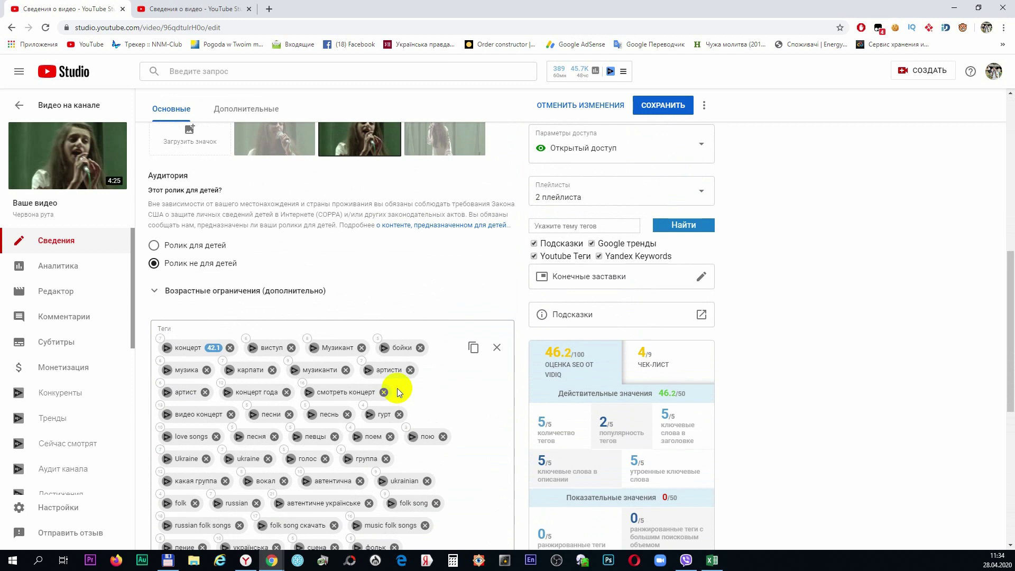
scroll(397, 391, "up", 2)
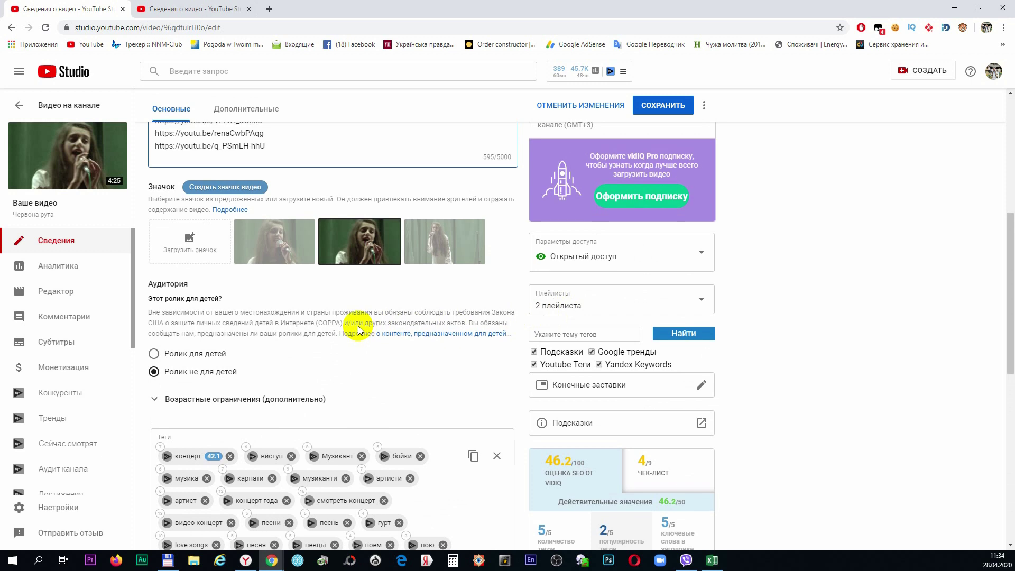
scroll(357, 325, "up", 4)
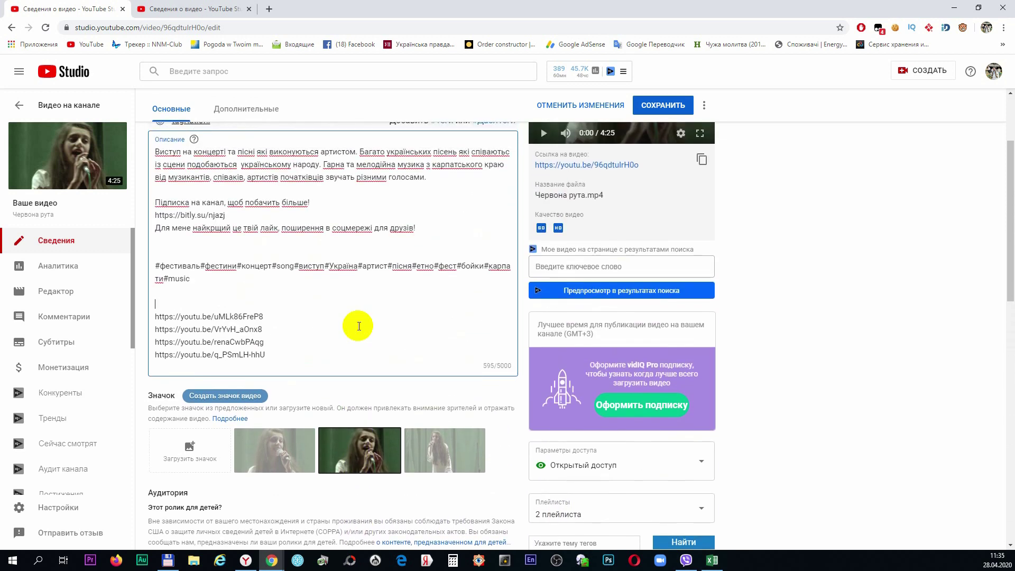
scroll(358, 326, "up", 3)
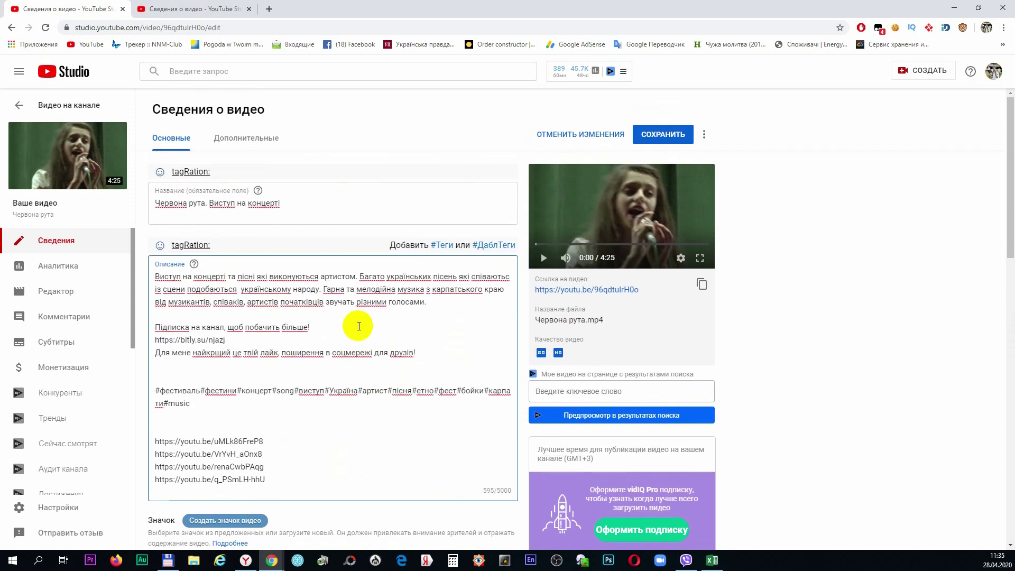
scroll(359, 326, "down", 6)
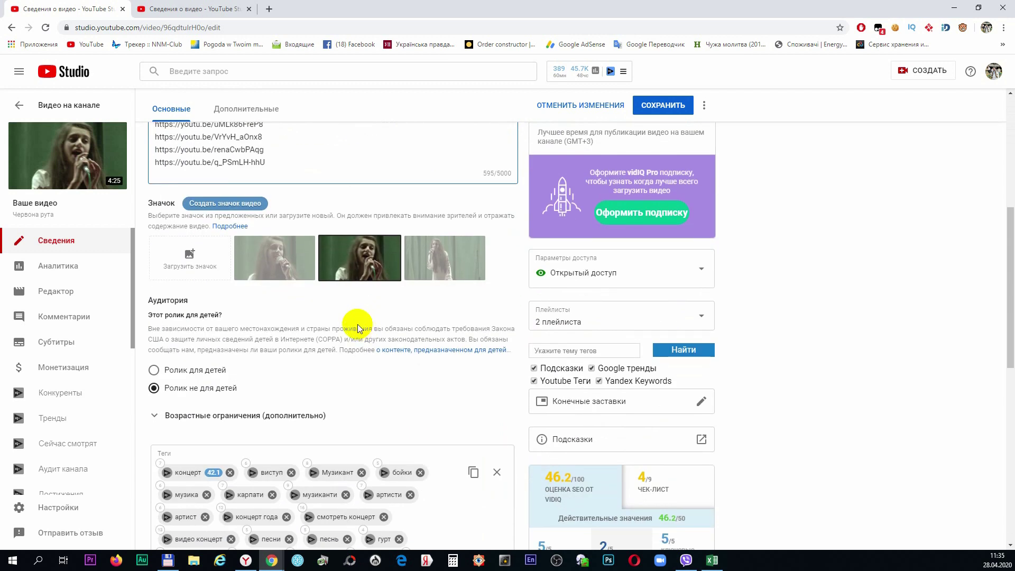
Choose the first suggested thumbnail and save the Червона рута video's edits
left_click(272, 277)
scroll(318, 297, "up", 6)
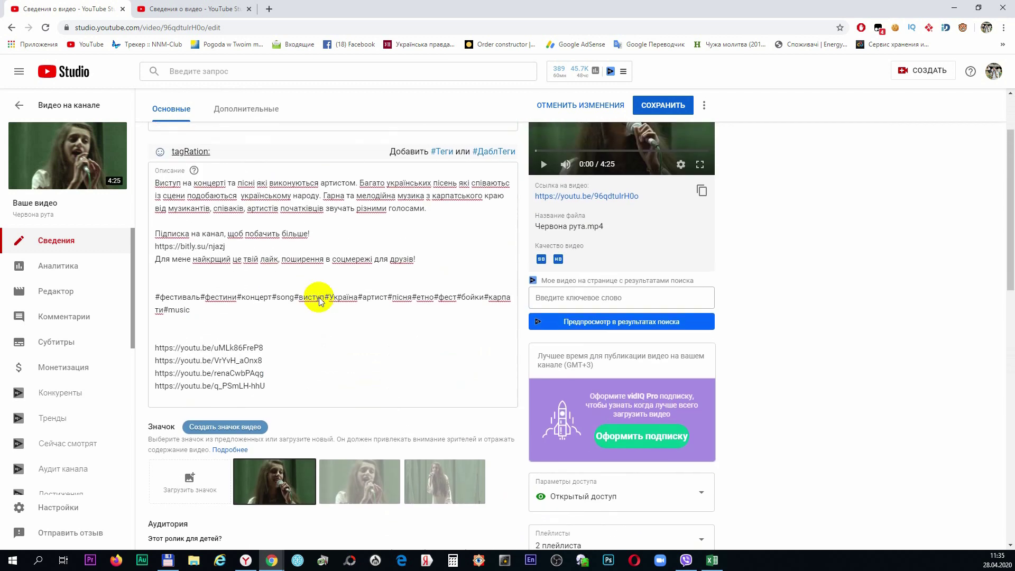
scroll(320, 298, "down", 2)
left_click(408, 443)
scroll(409, 453, "up", 2)
scroll(410, 452, "up", 1)
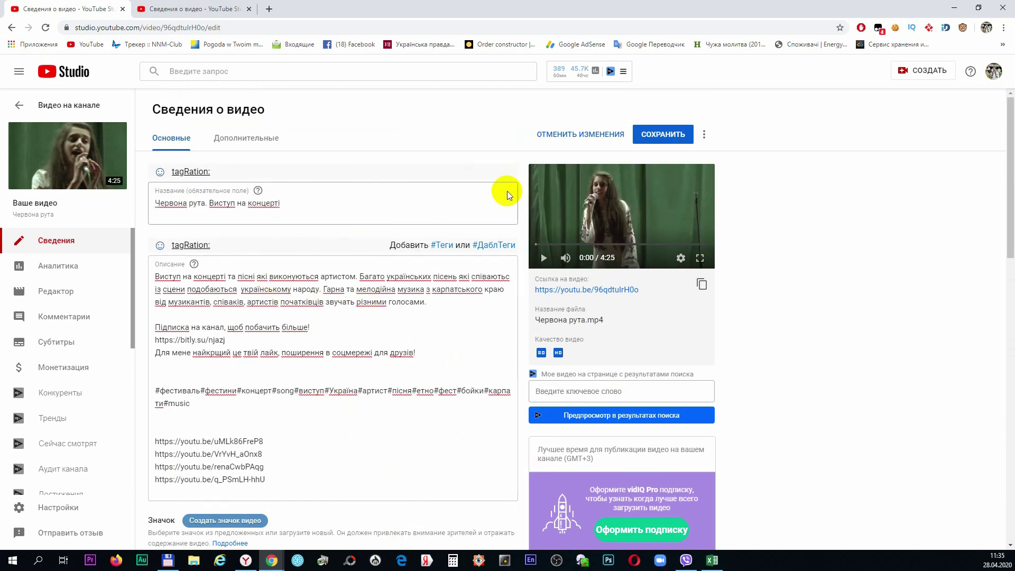
left_click(653, 136)
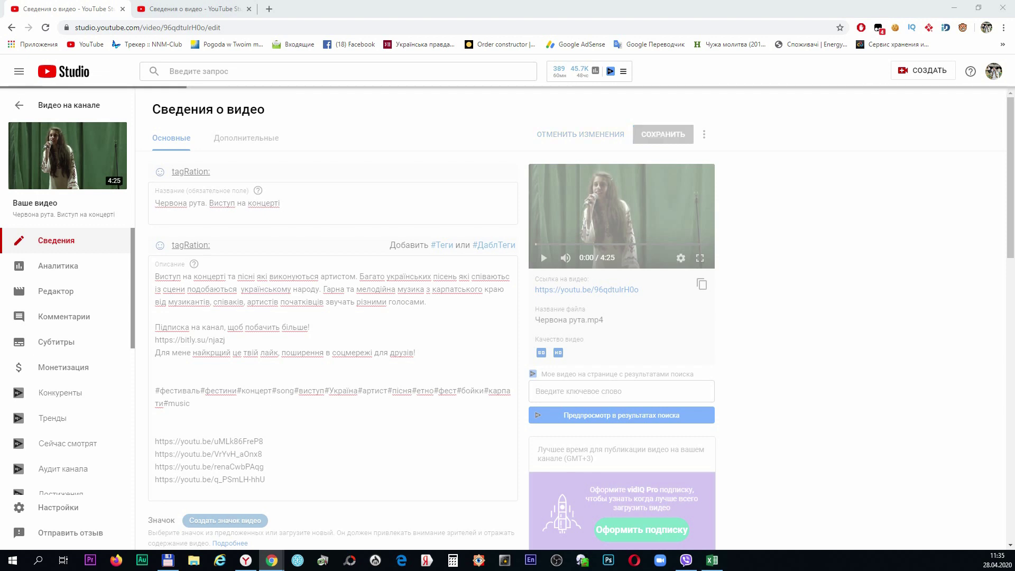
Go back to the video list and open ЛЕЛЕКИ's details, reviewing its description and tags
key("alt+Left")
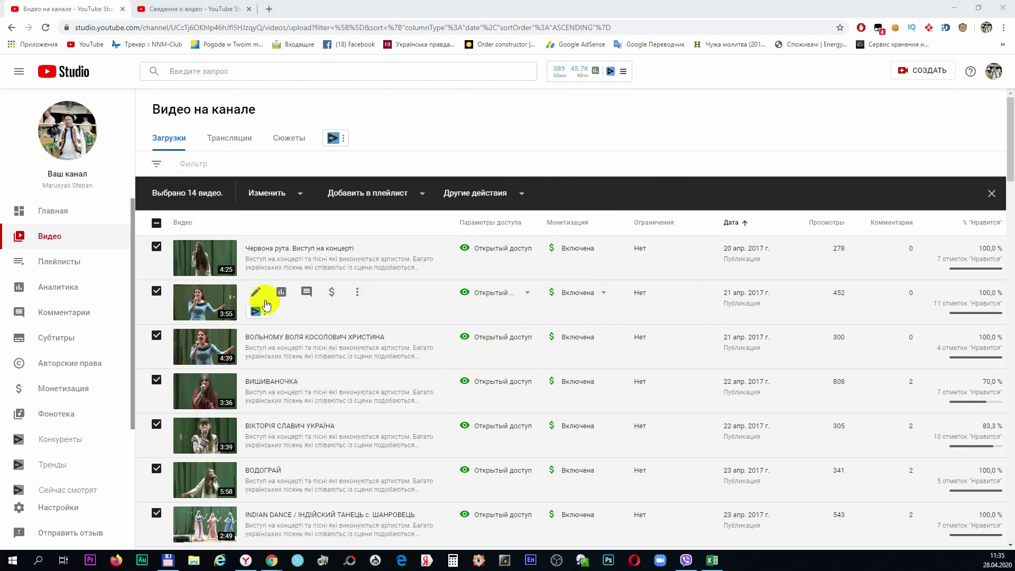
left_click(255, 293)
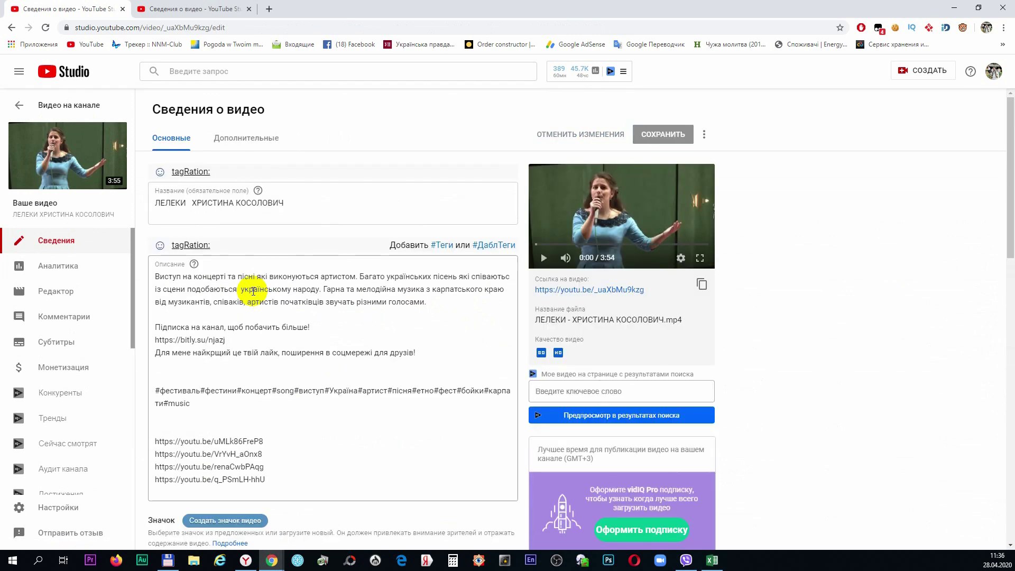
scroll(253, 291, "down", 8)
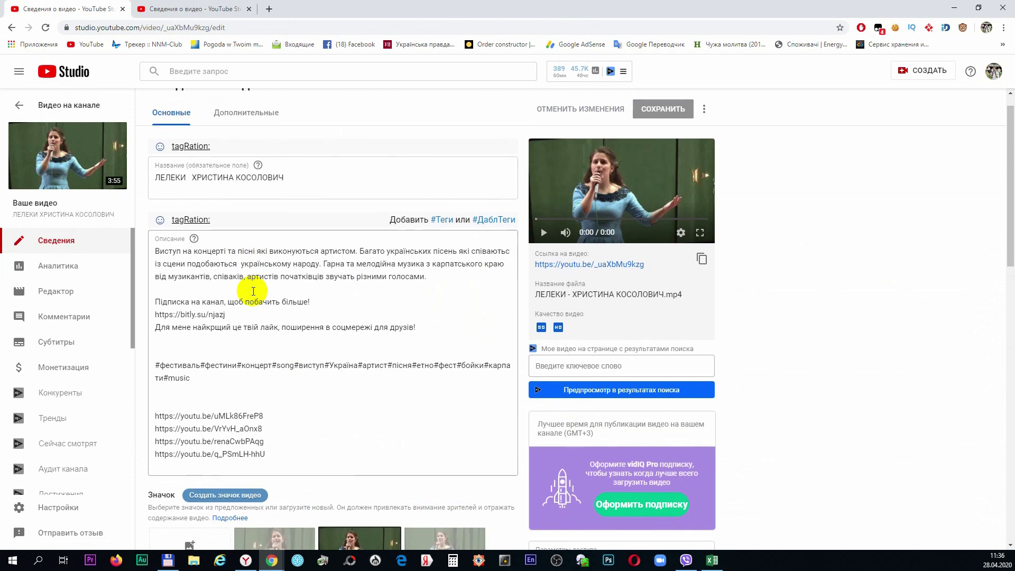
scroll(261, 290, "down", 2)
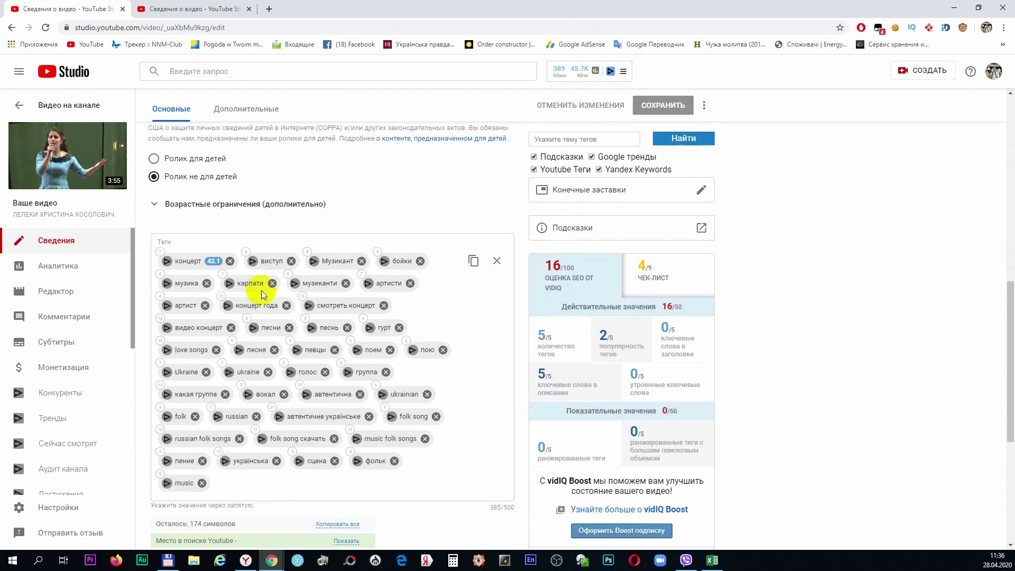
scroll(263, 294, "down", 1)
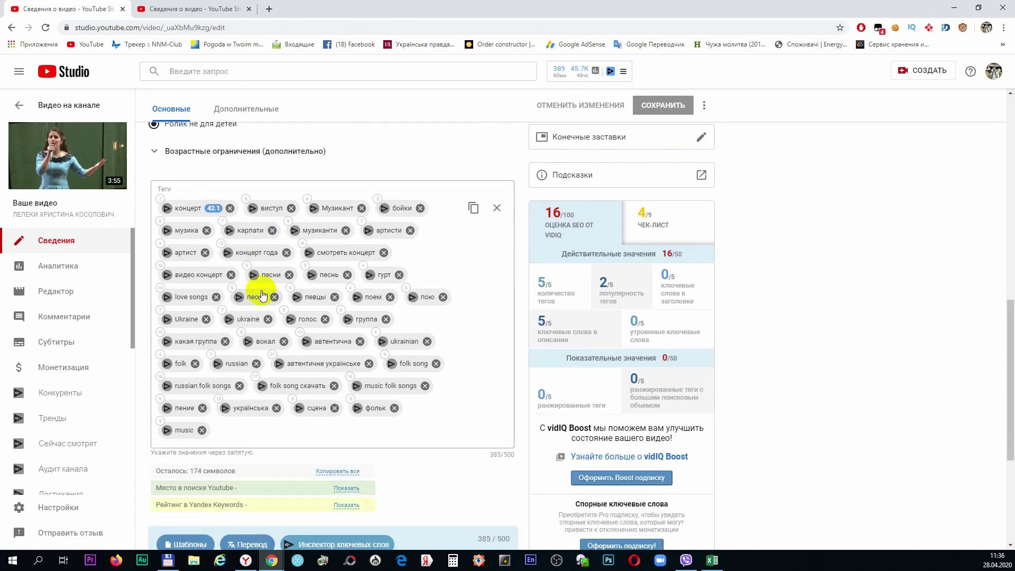
scroll(263, 294, "up", 5)
scroll(263, 294, "up", 6)
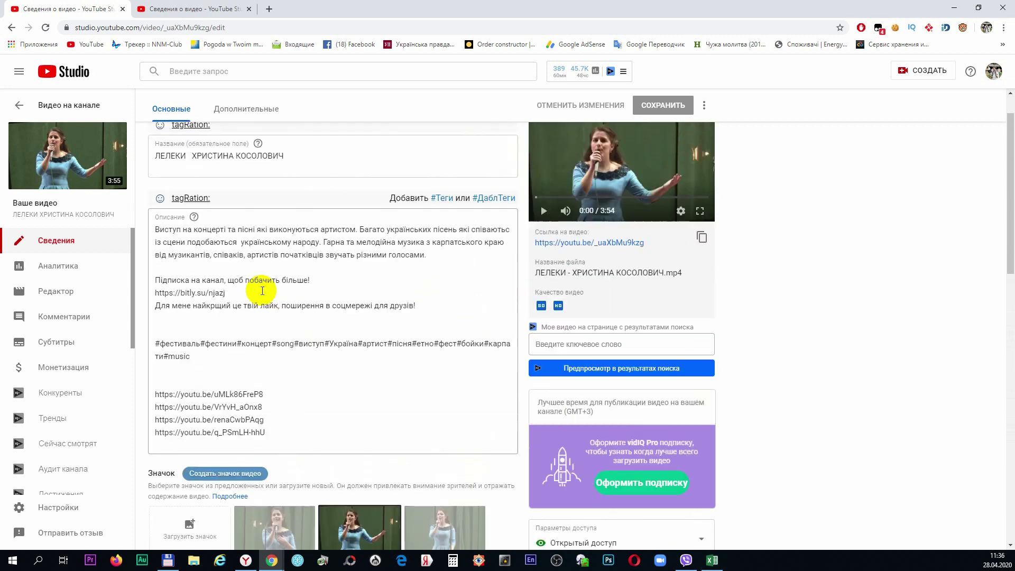
Replace the ЛЕЛЕКИ title with 'Лелеки. Виступ на концерті.' plus the performer's initial and surname
left_click_drag(311, 201, 135, 212)
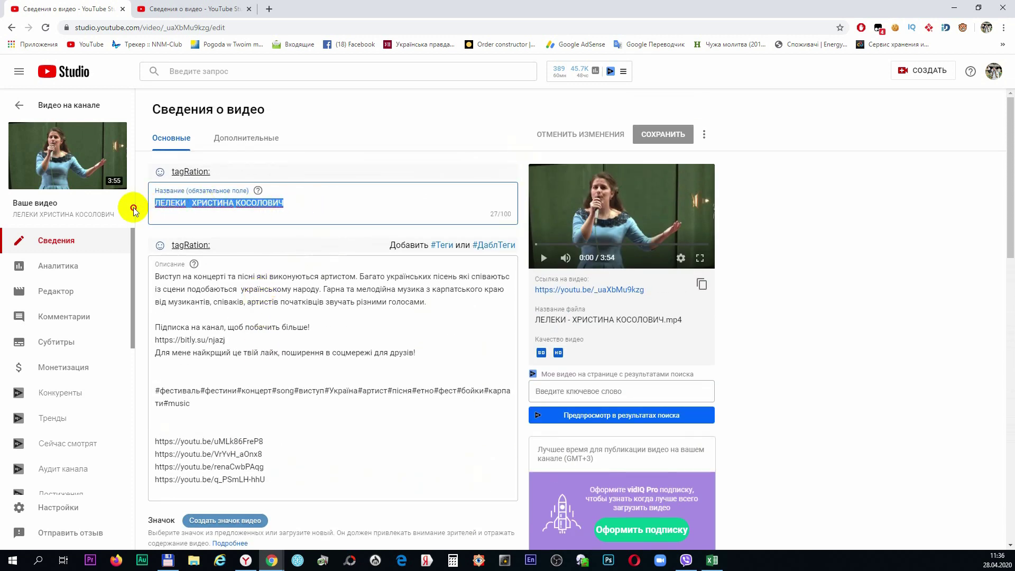
type("Ле")
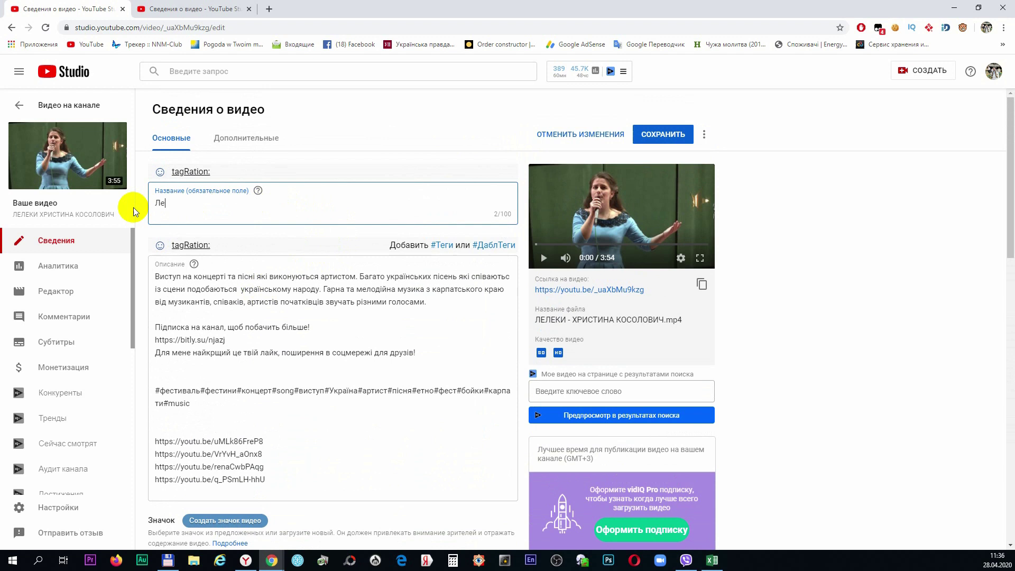
type("леки. Виступ на концерті. Х. Кол")
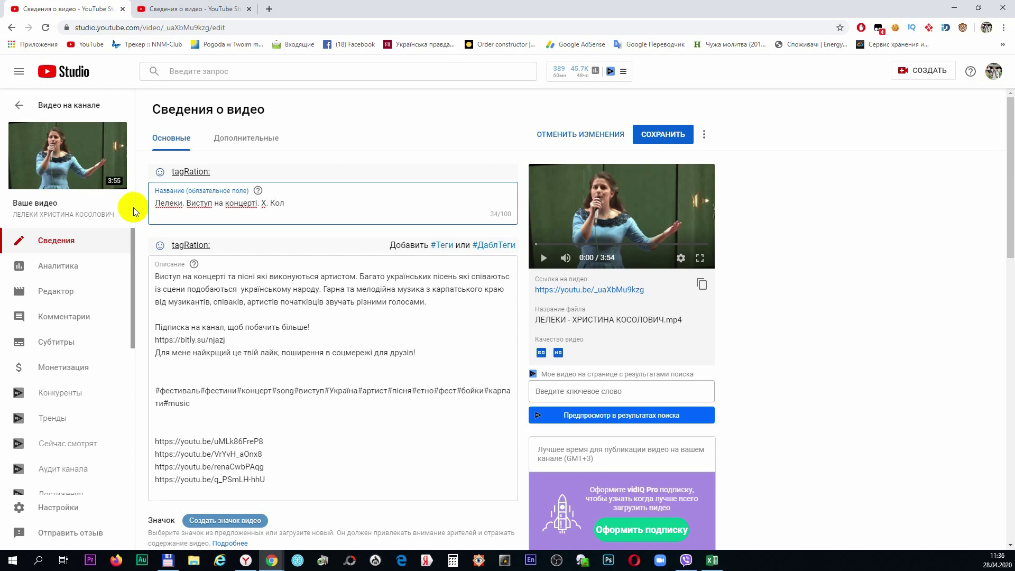
key("BackSpace")
type("солович")
left_click(326, 446)
Add tags 'лелеки', 'виступ на концерті' and the performer's full name after 'music'
scroll(375, 438, "down", 7)
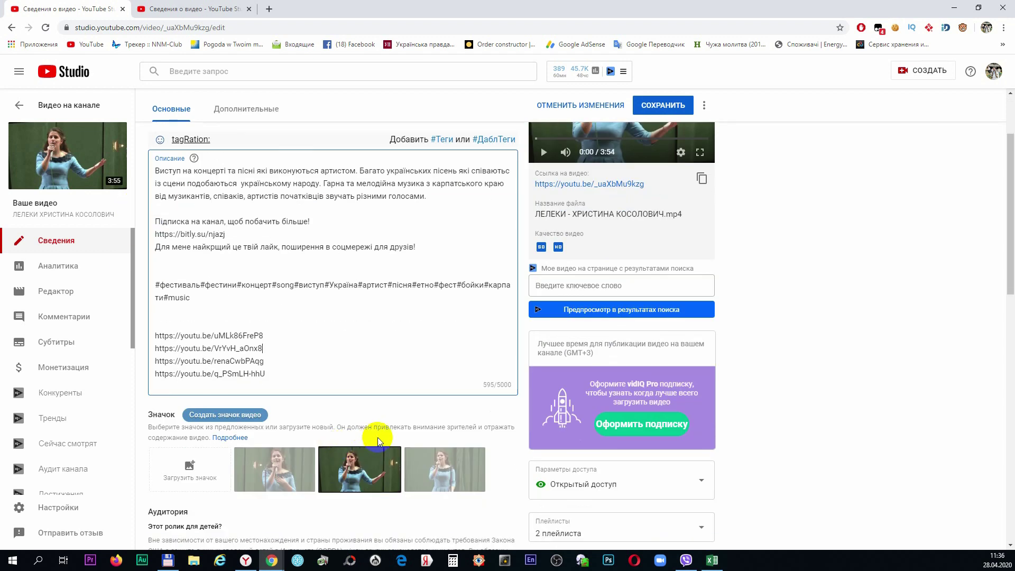
scroll(369, 408, "down", 5)
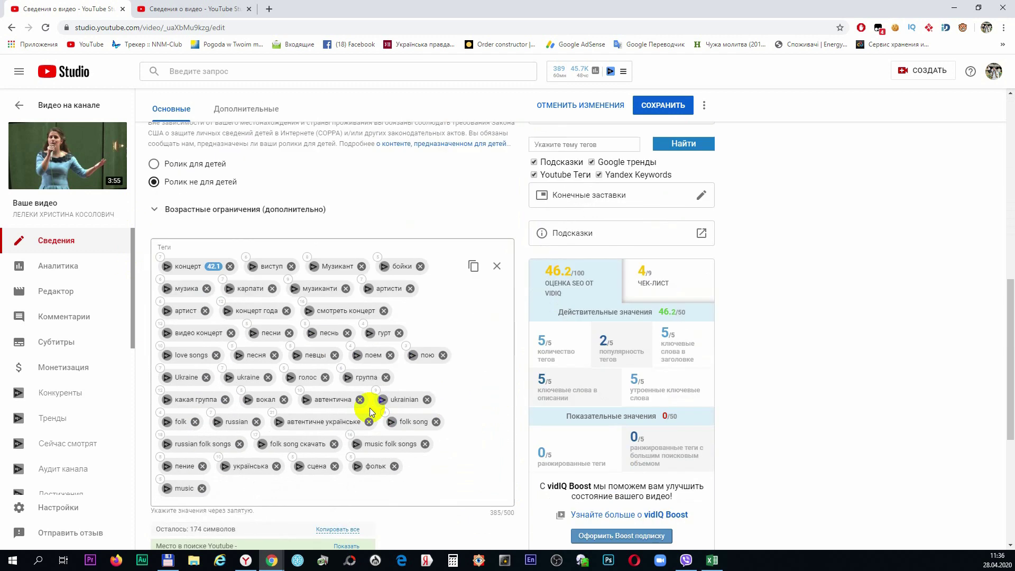
left_click(252, 384)
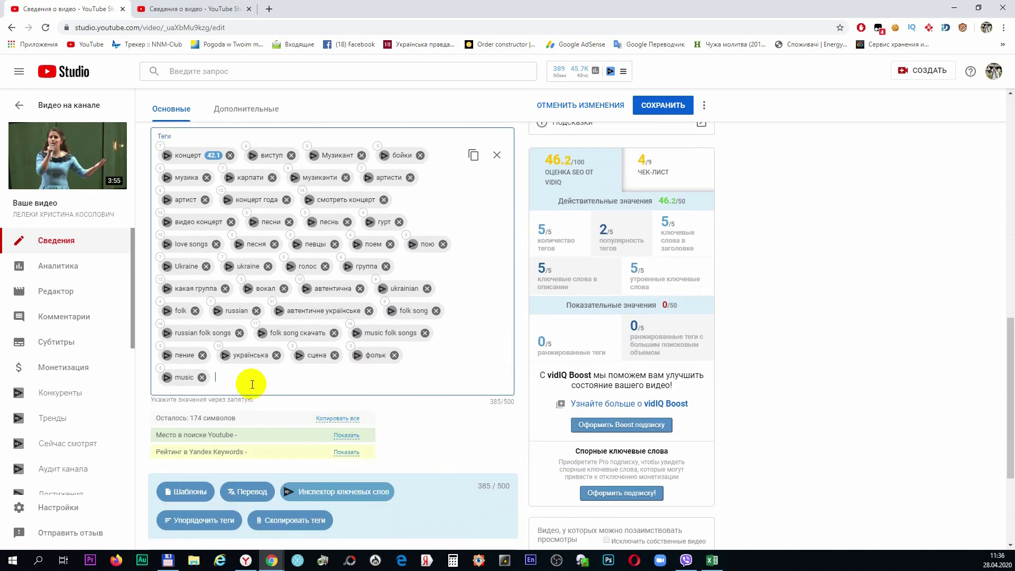
type("лелеки")
key("Return")
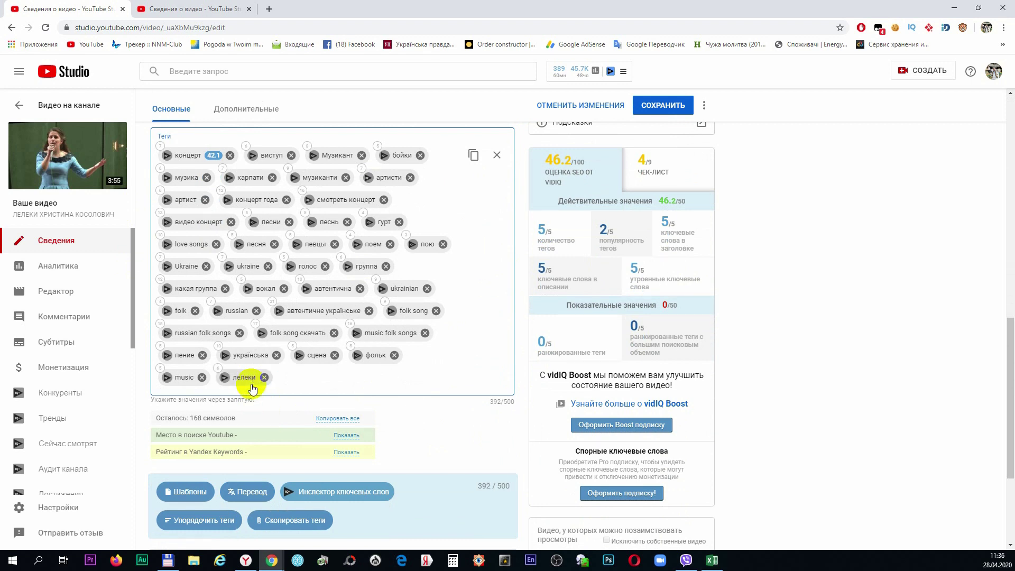
type("виступ на концерті")
key("Return")
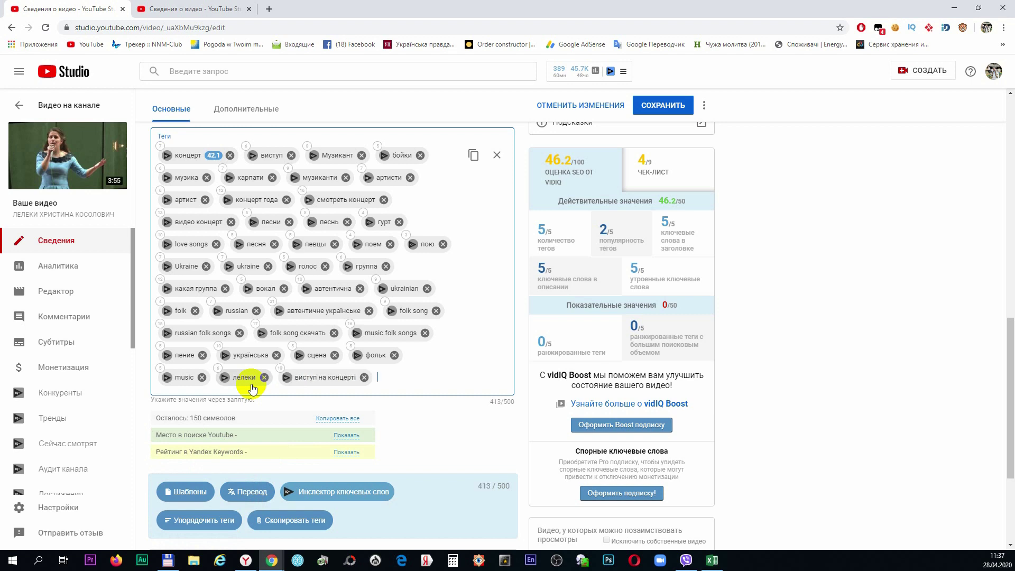
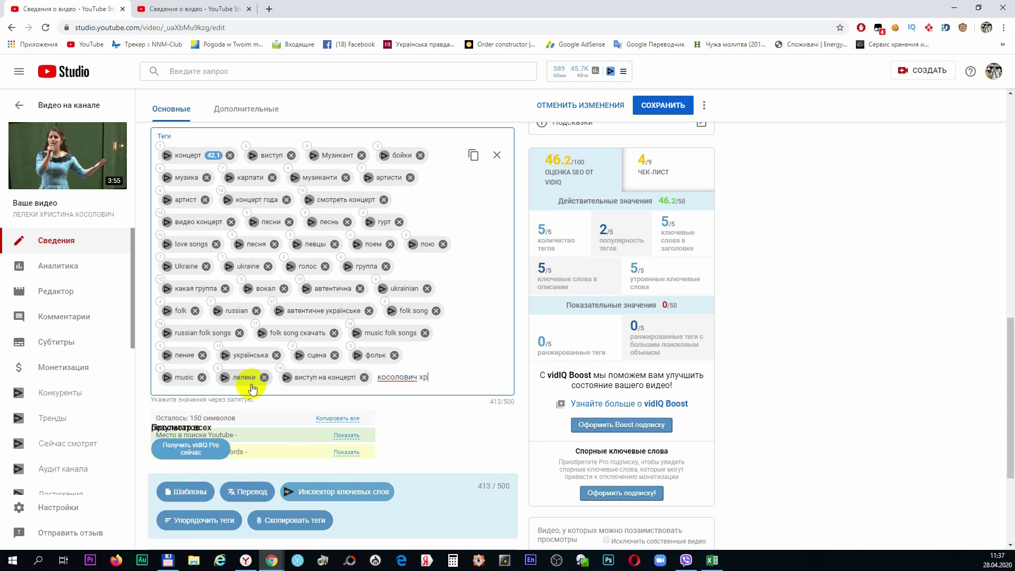
key("Return")
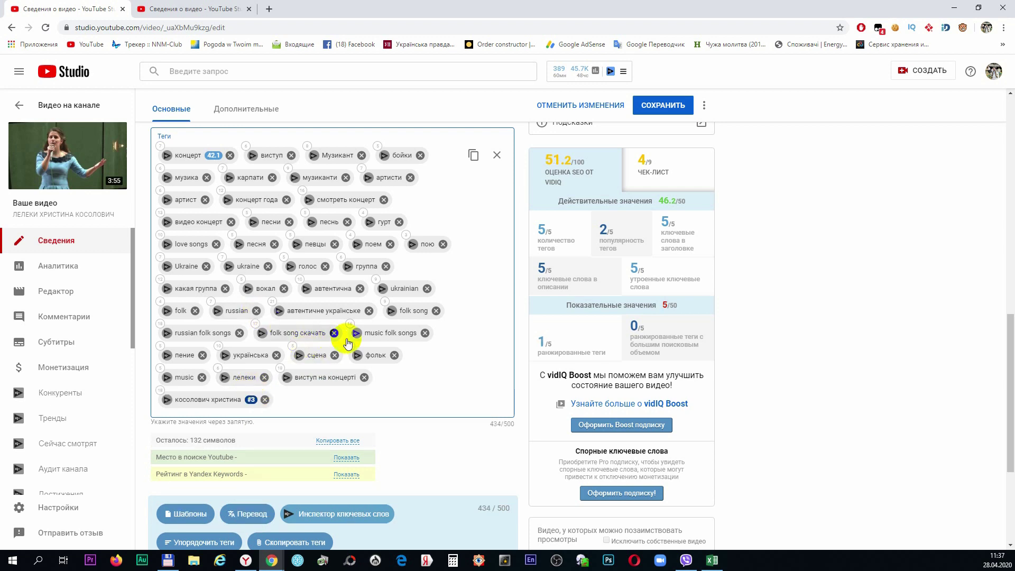
scroll(361, 344, "up", 14)
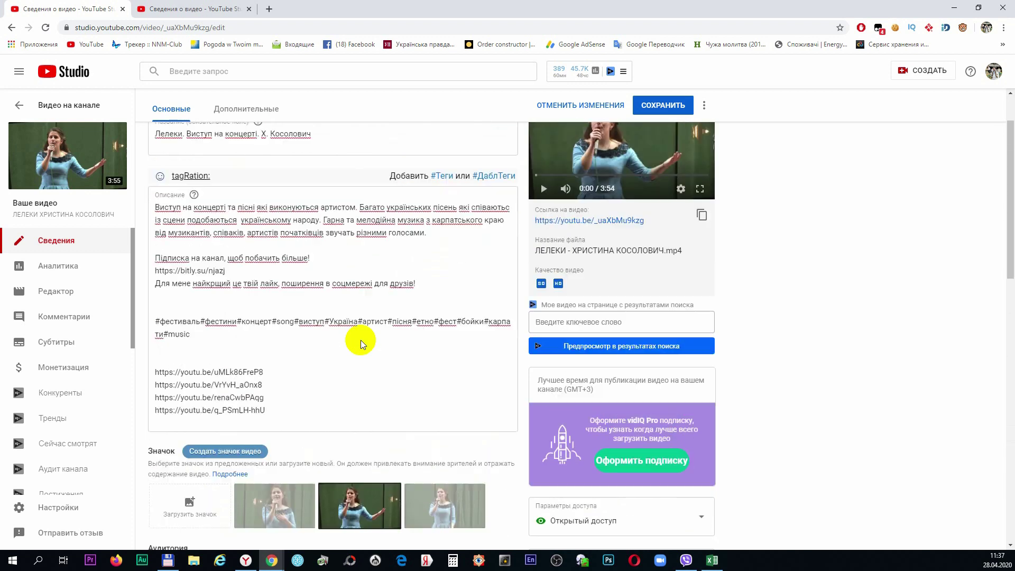
Choose the first suggested thumbnail for ЛЕЛЕКИ and save the video's edits
scroll(371, 317, "down", 5)
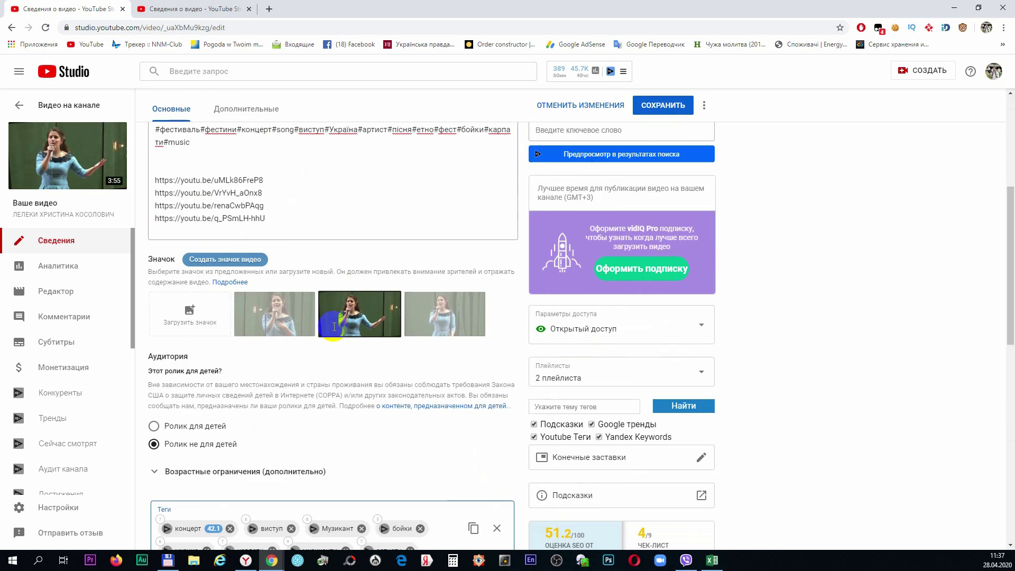
left_click(439, 317)
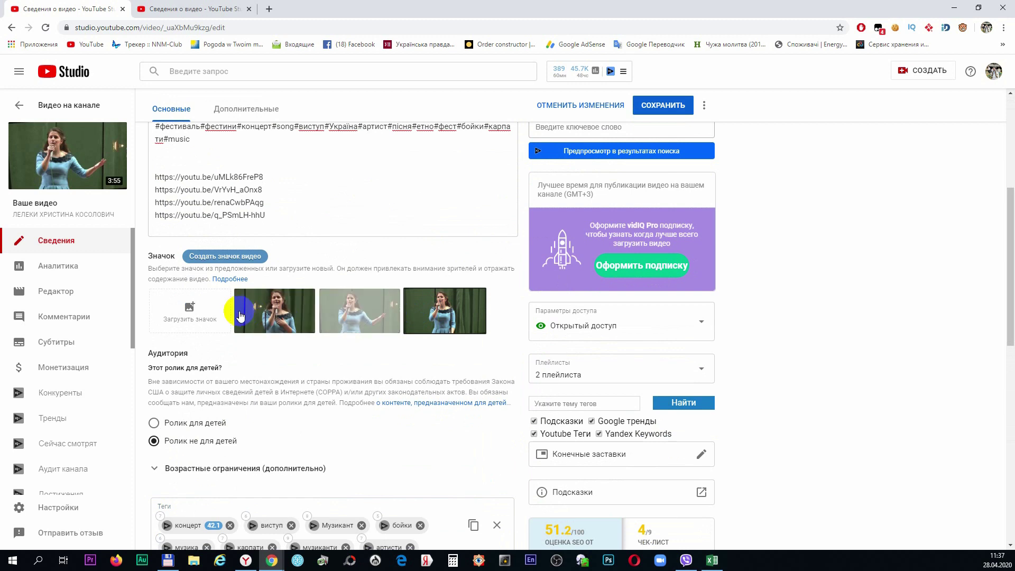
left_click(257, 316)
scroll(258, 317, "up", 5)
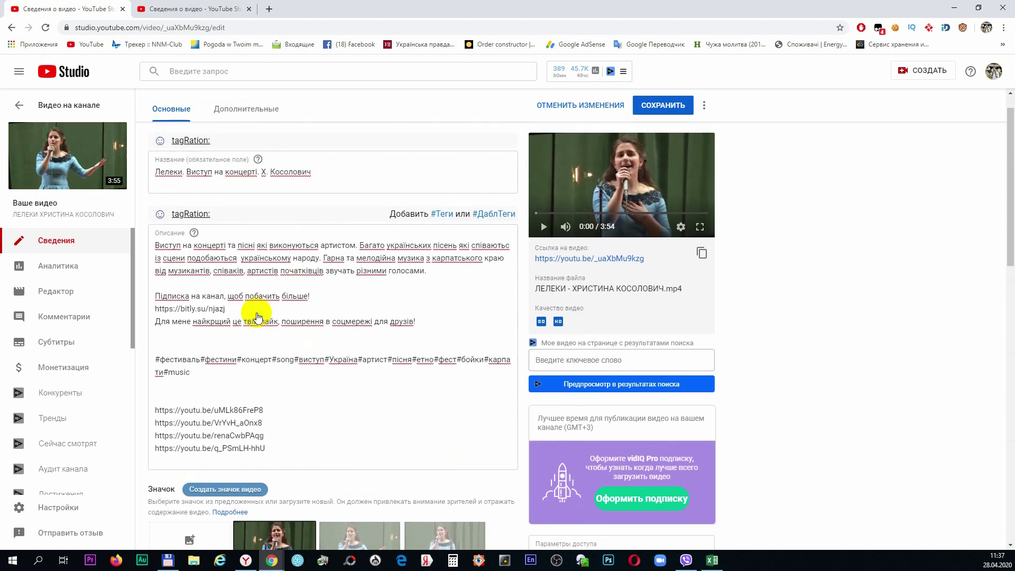
left_click(662, 138)
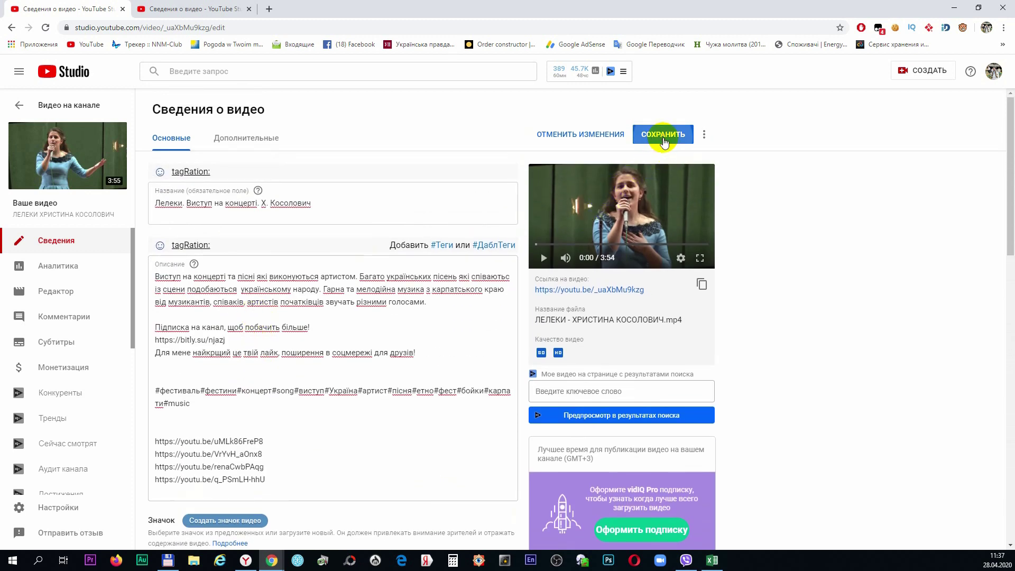